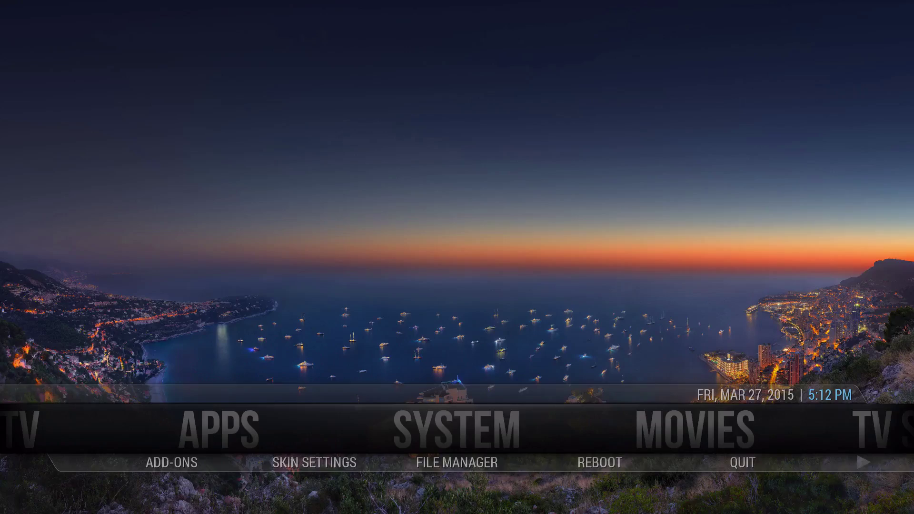
Step: Look through the home screen categories, including TV Shows, Kids, Live TV, Apps and System, and their shortcuts
key(Left)
key(Left)
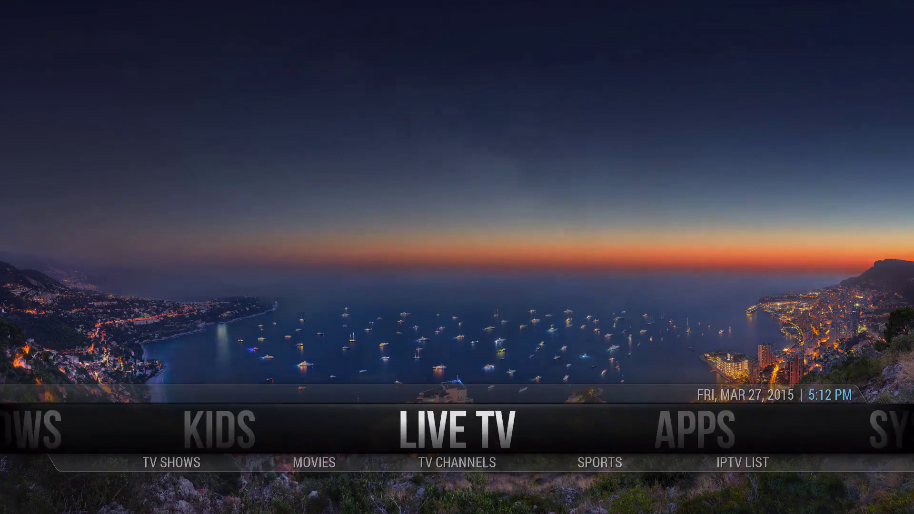
key(Left)
key(Left)
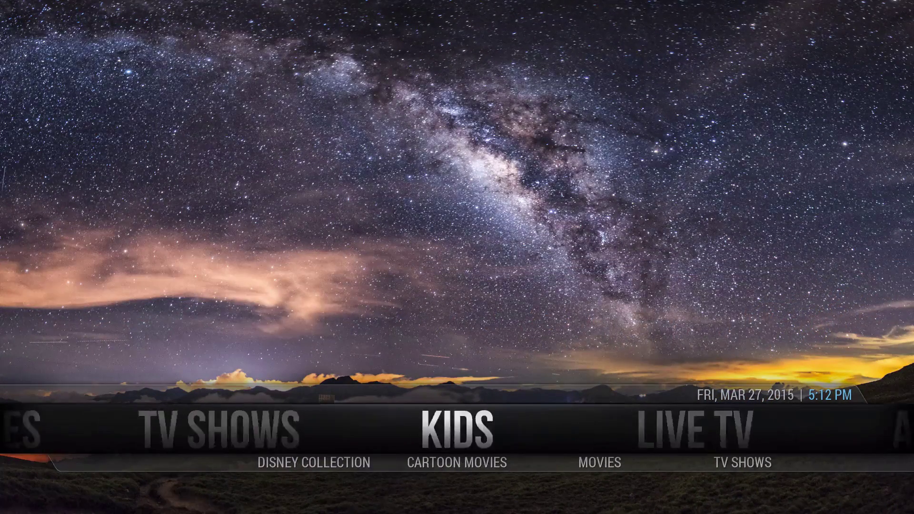
key(Down)
key(Left)
key(Right)
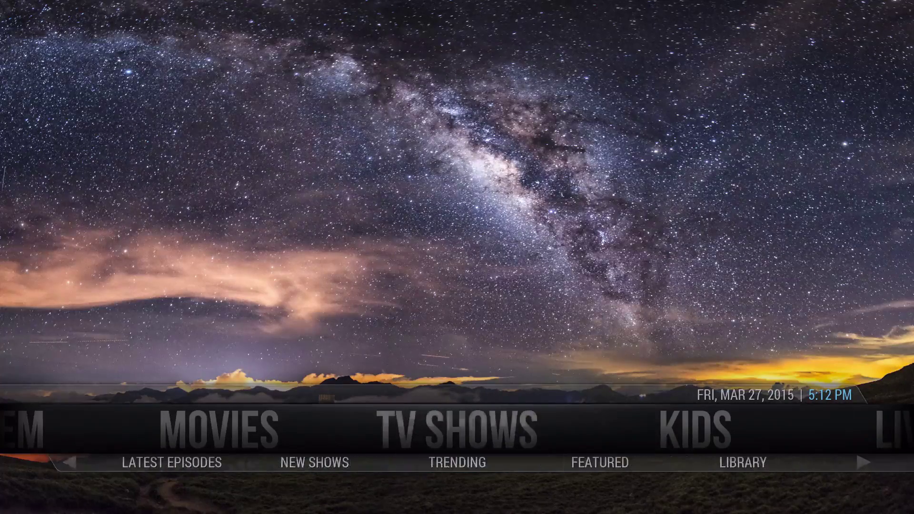
key(Up)
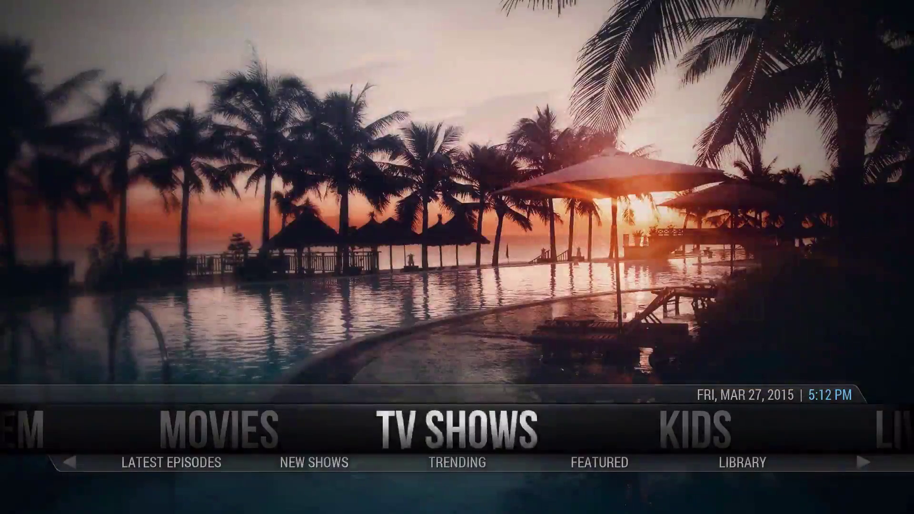
key(Right)
key(Right)
key(Left)
key(Left)
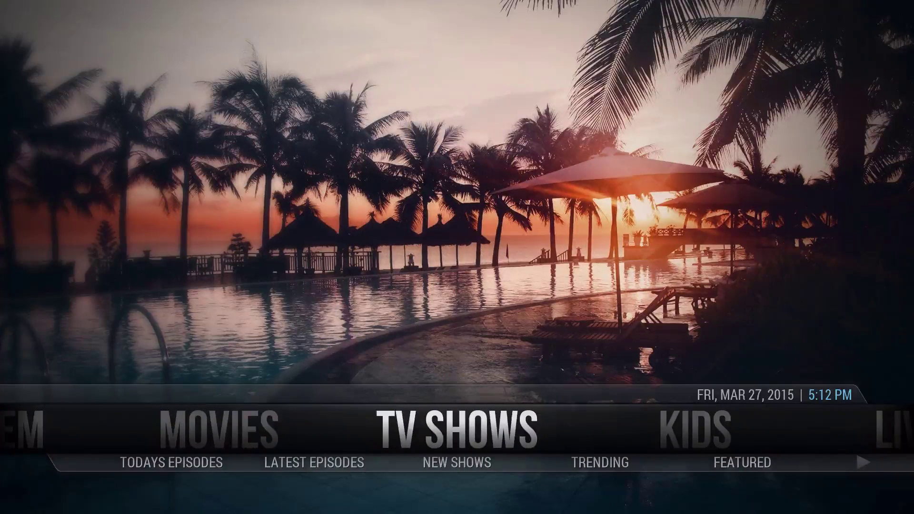
key(Right)
key(Right)
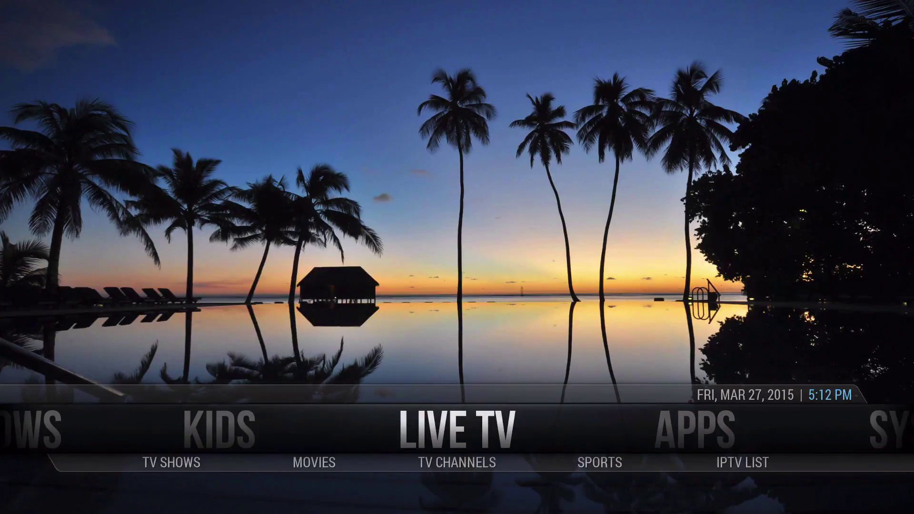
key(Right)
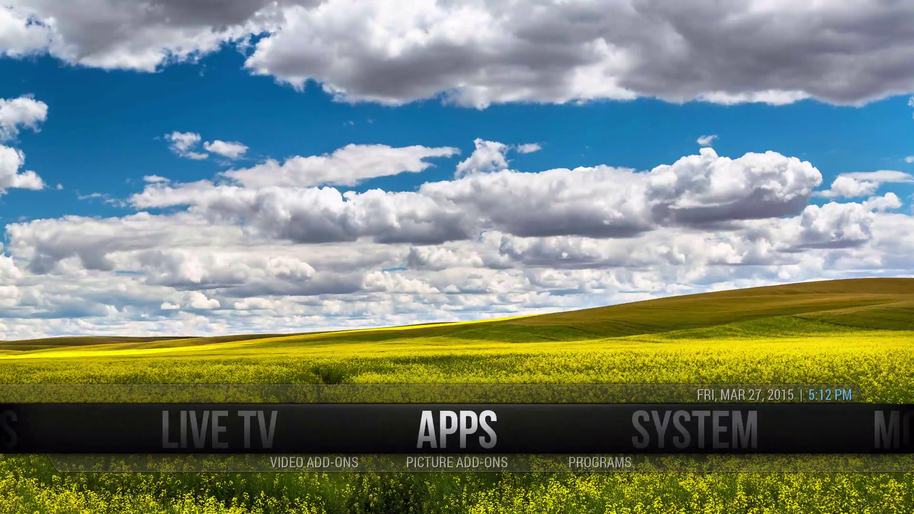
key(Right)
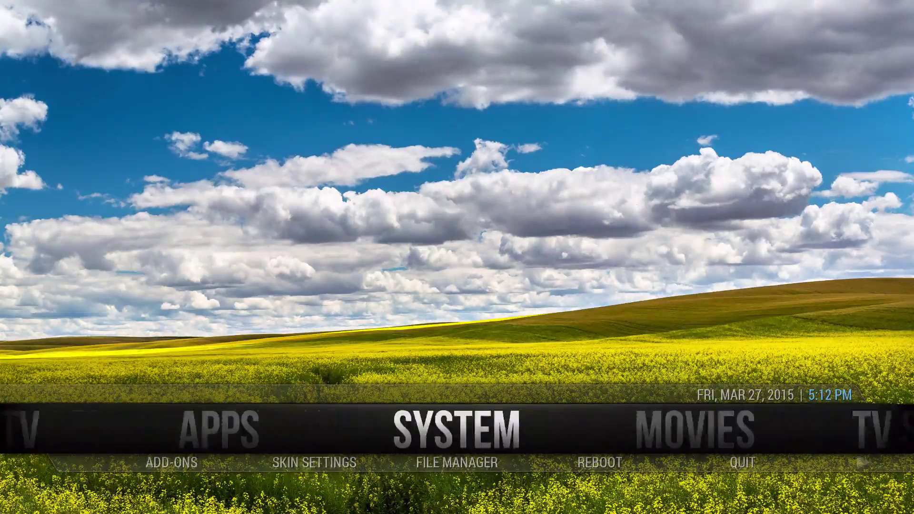
key(Left)
key(Down)
key(Up)
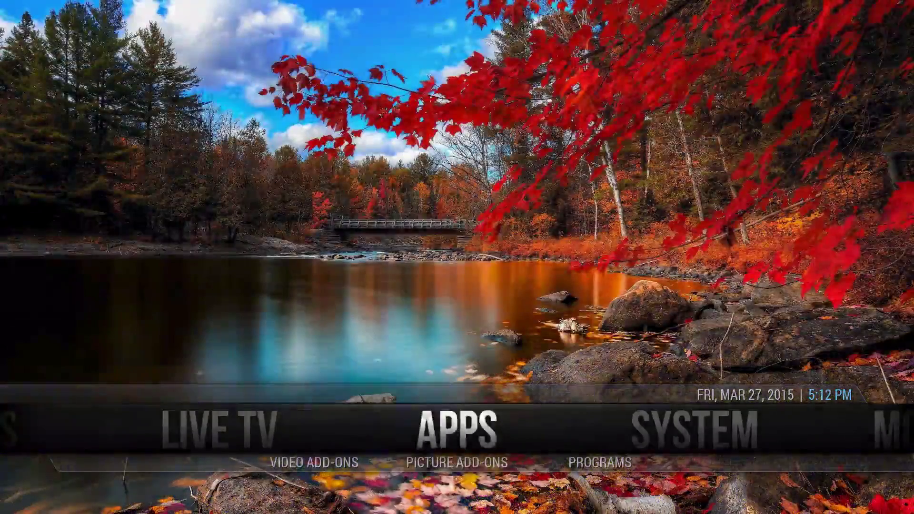
Step: Open the File Manager from the System section of the home screen
key(Right)
key(Down)
key(Left)
key(Left)
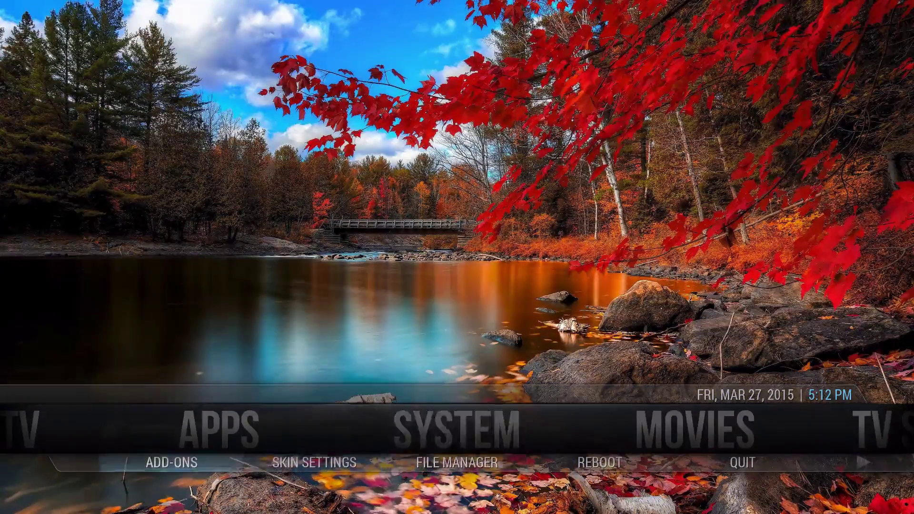
key(Right)
key(Right)
key(Return)
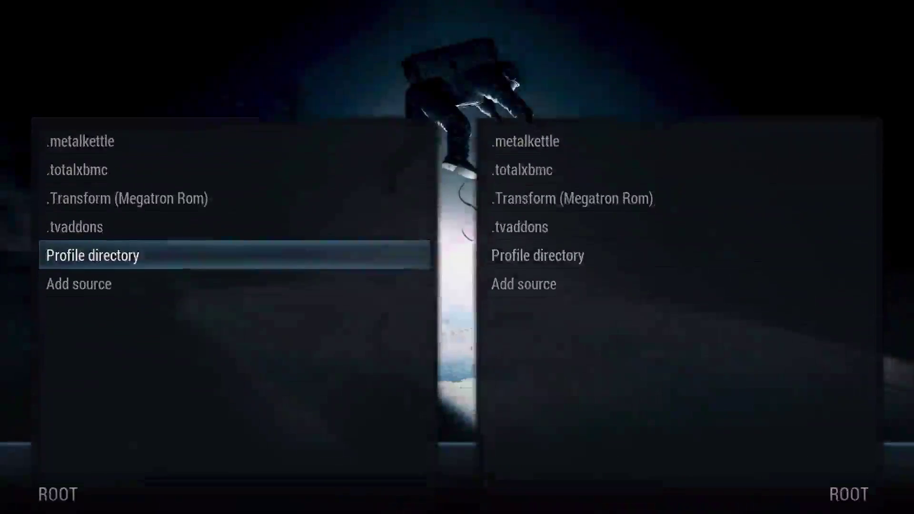
key(Down)
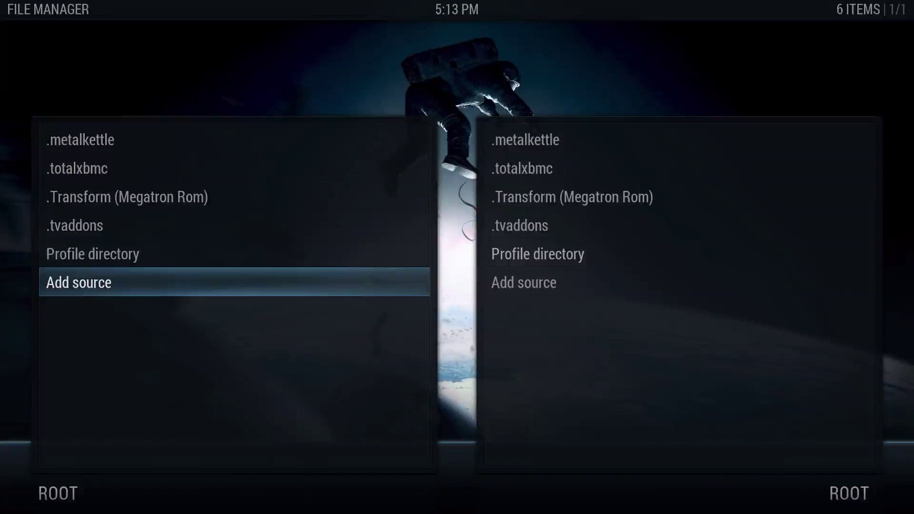
key(Return)
key(Left)
key(Left)
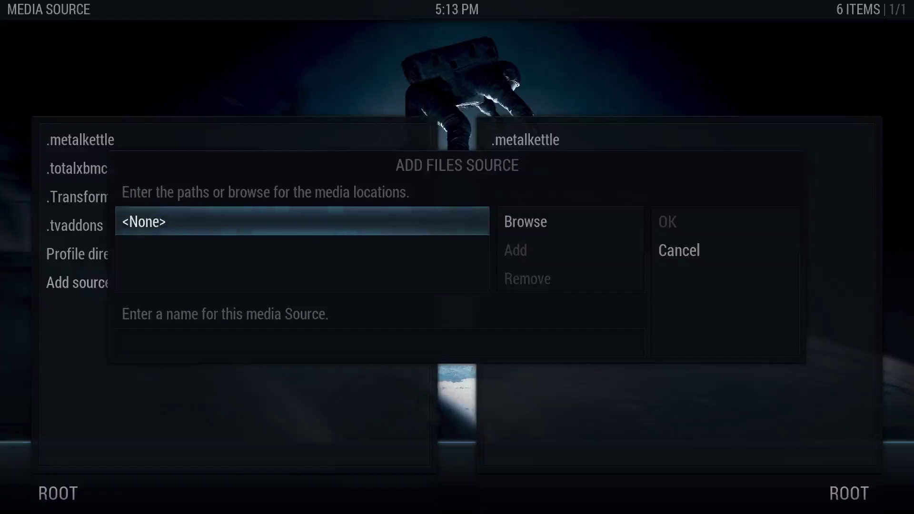
key(Return)
text(ht)
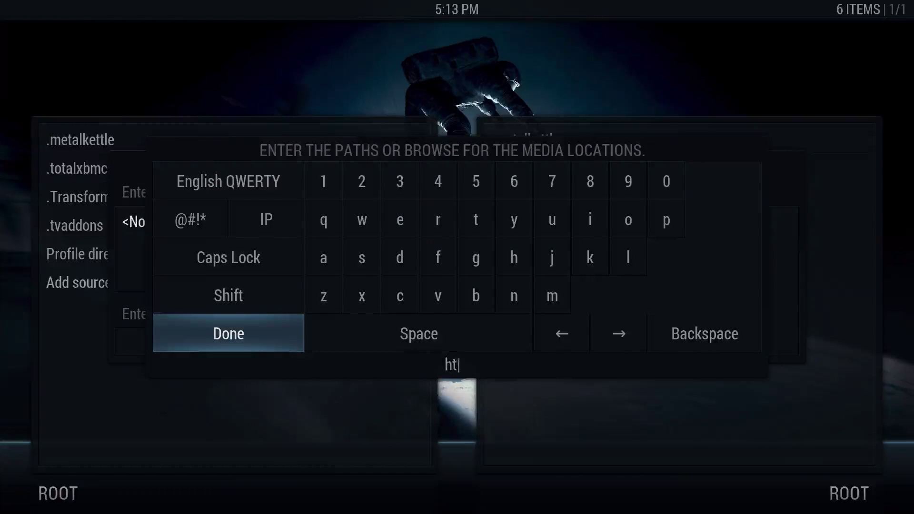
text(tp://xfinity.xunitytalk.com)
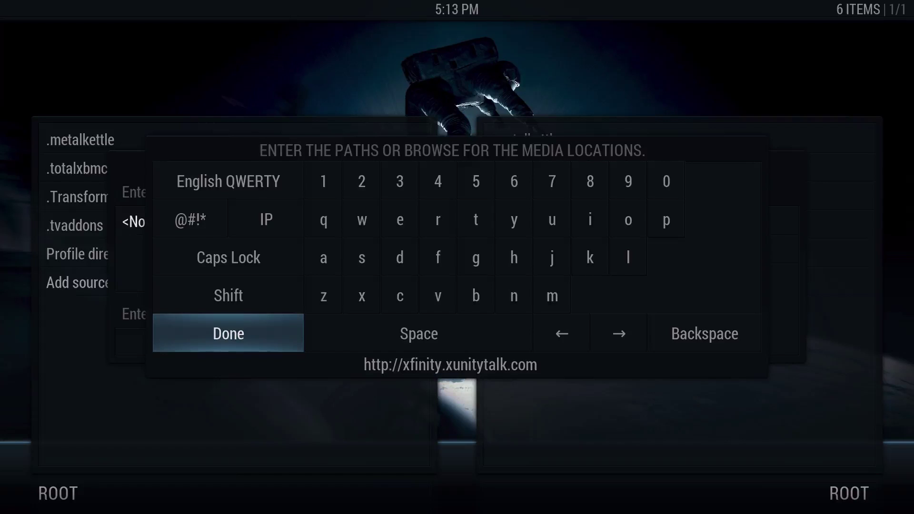
key(Return)
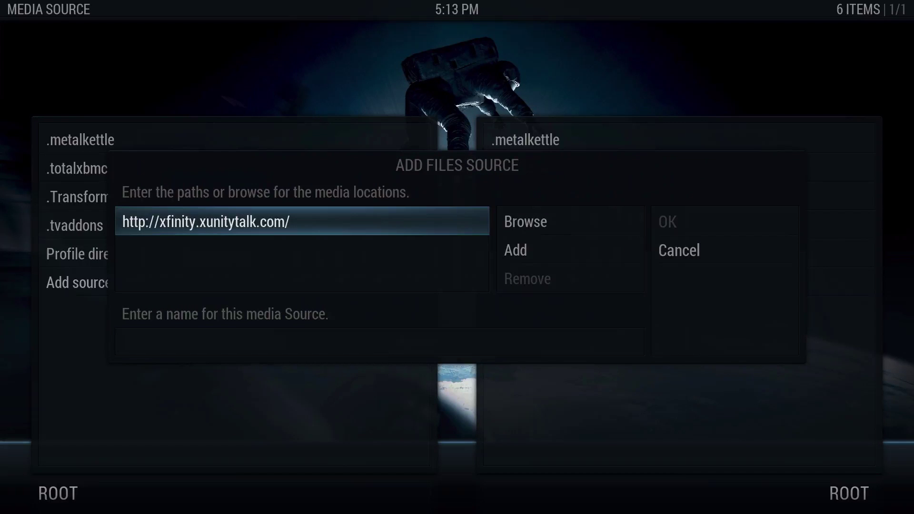
Step: Name the new media source .xunitytalk and save it
click(380, 342)
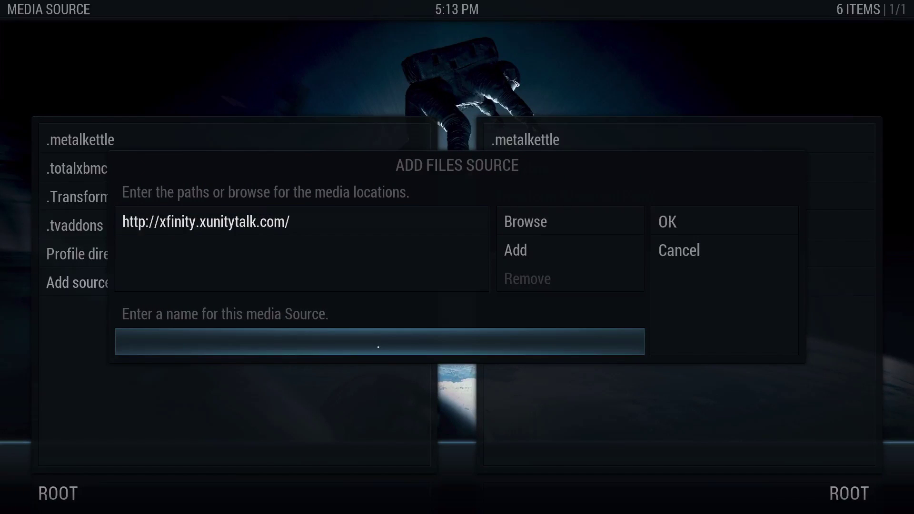
text(.xunitytalk)
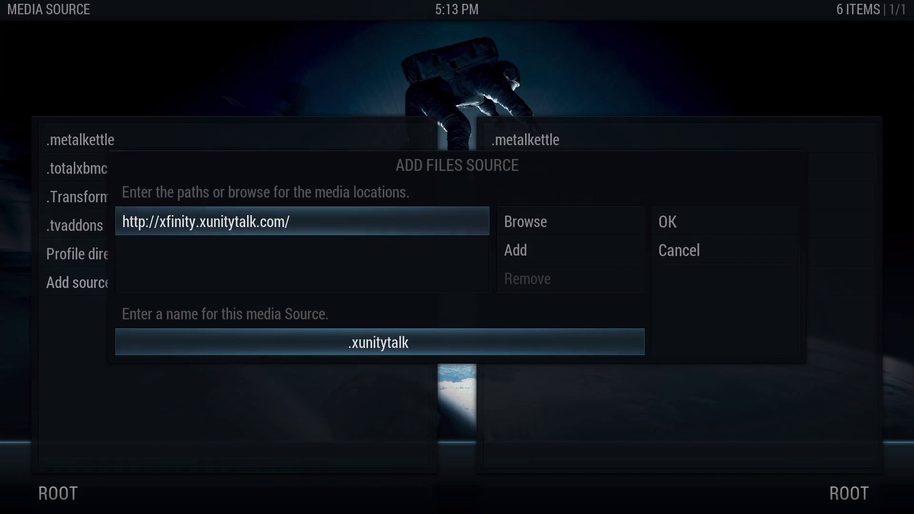
key(Right)
key(Up)
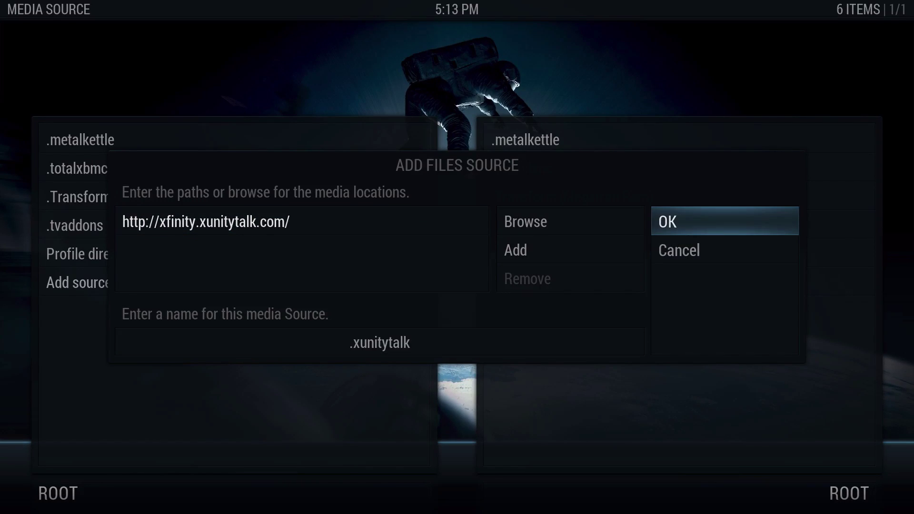
key(Return)
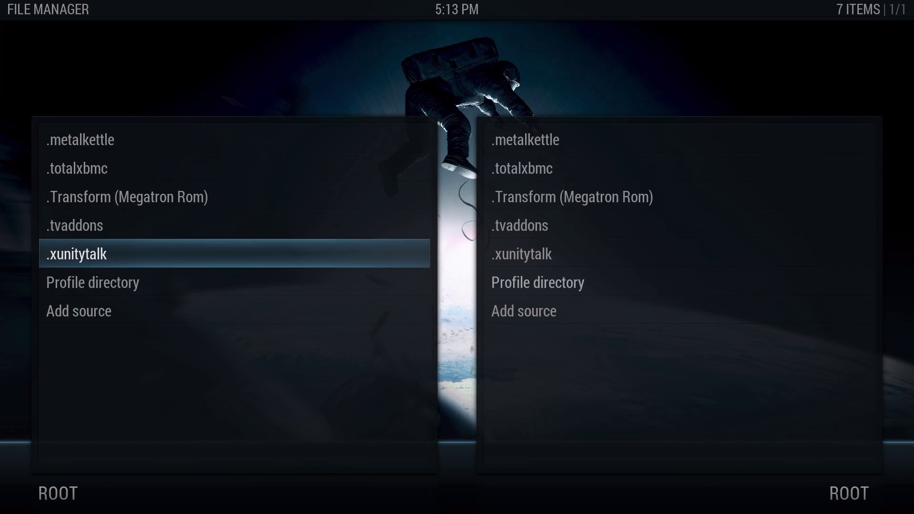
Step: Open the .xunitytalk source to check its folders and zip files, and return to the root list
key(Return)
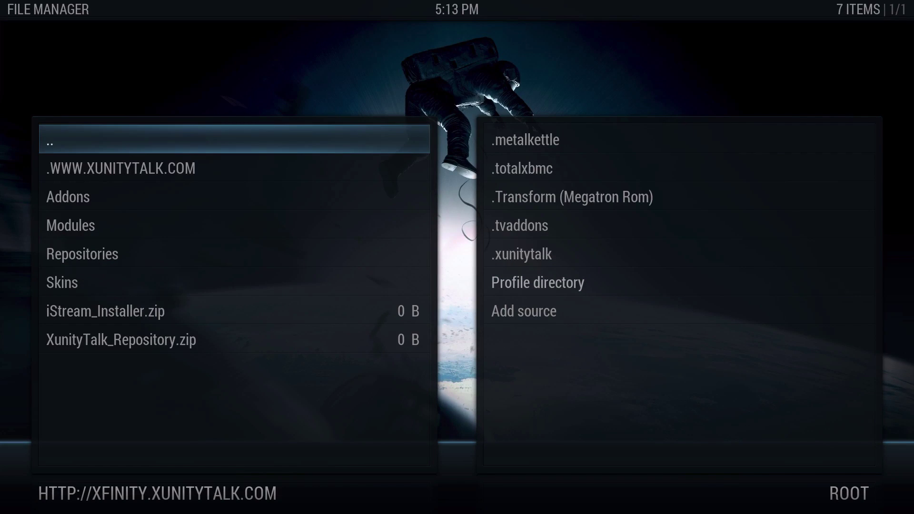
key(Up)
key(Down)
key(Down)
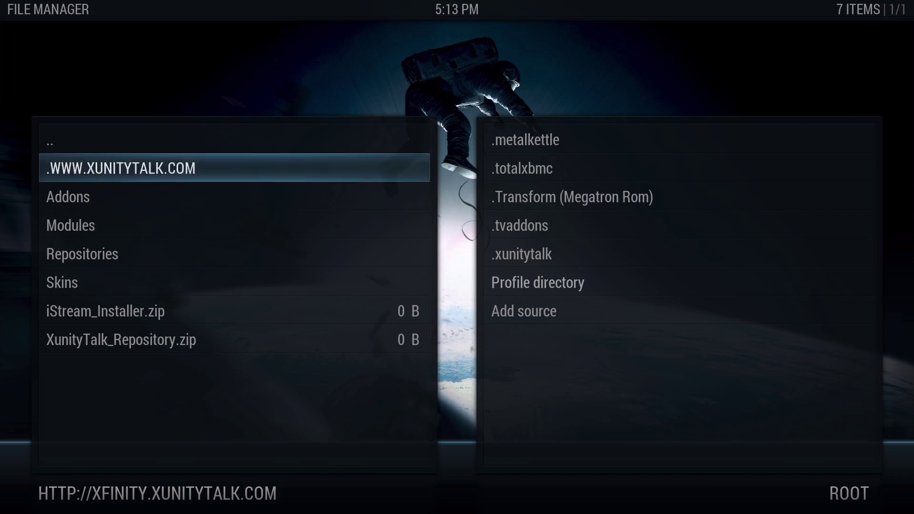
key(Up)
key(Return)
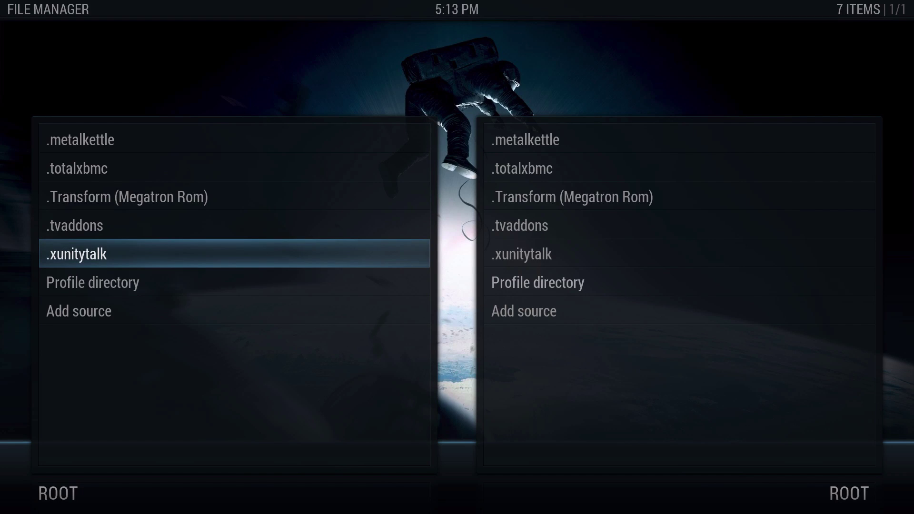
Step: Review the management options of the .xunitytalk source and inspect its path in the source editor without changing it
key(c)
key(Down)
key(Down)
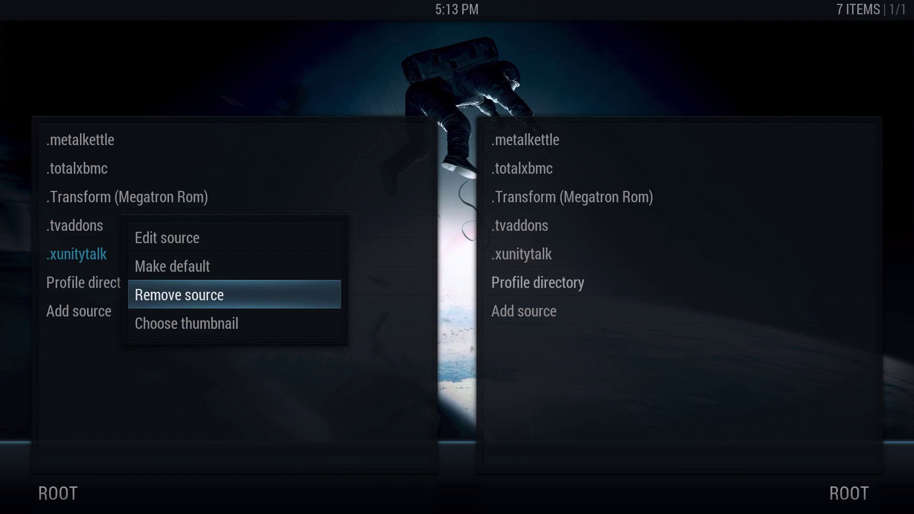
key(Up)
key(Up)
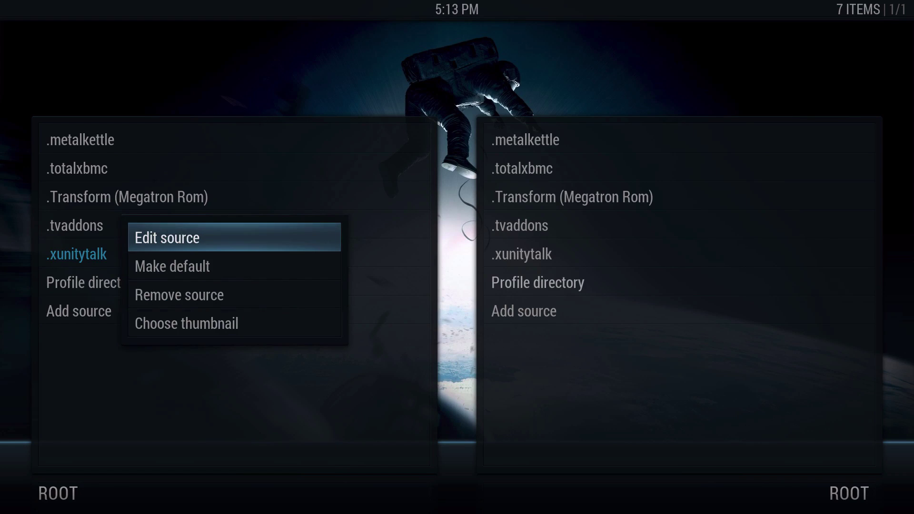
key(Down)
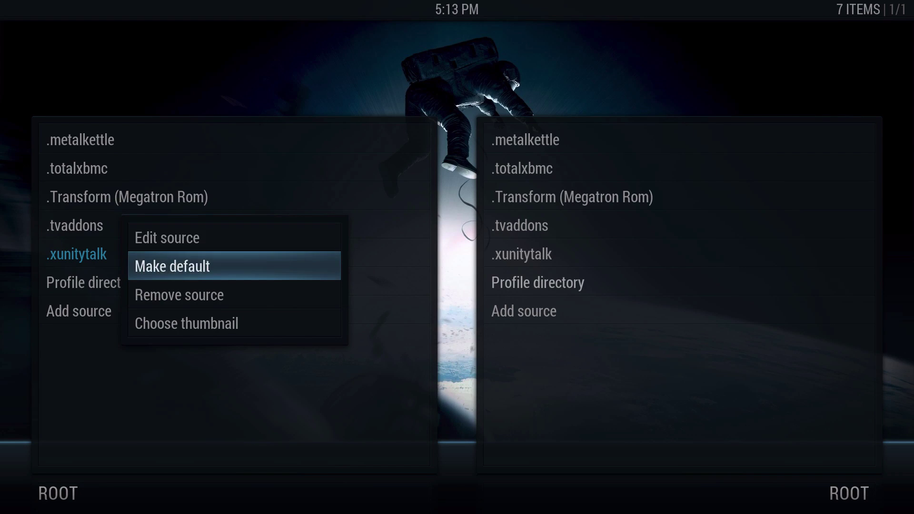
key(Up)
key(Return)
key(Left)
key(Left)
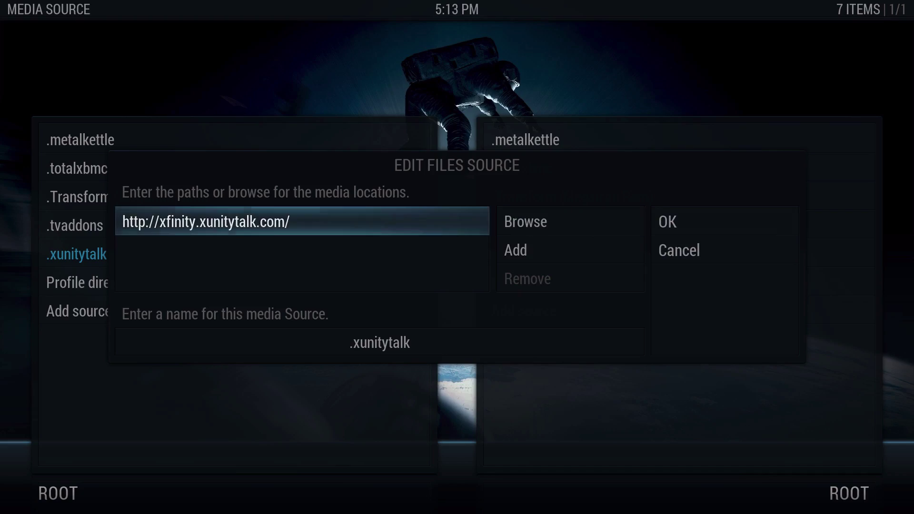
key(Return)
key(Return)
key(Escape)
Step: Leave the File Manager and open the add-on browser from the System section
key(Escape)
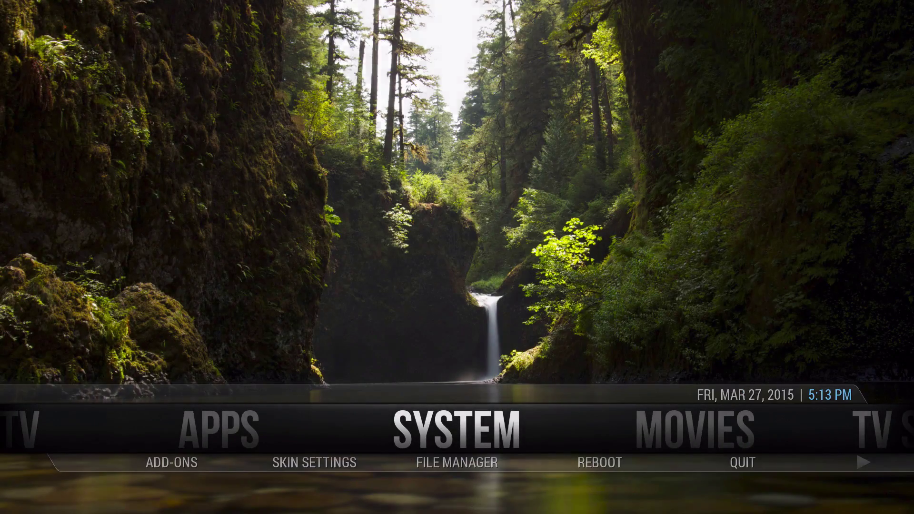
key(Down)
key(Left)
key(Left)
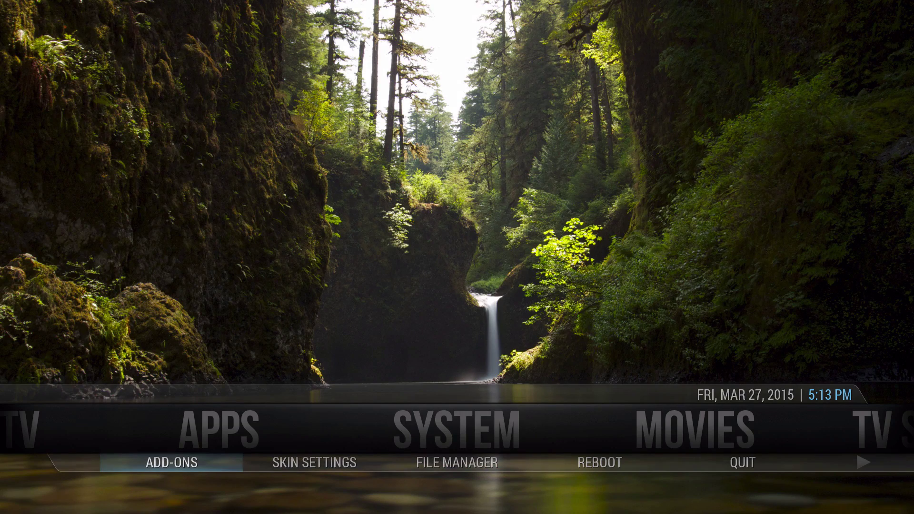
key(Return)
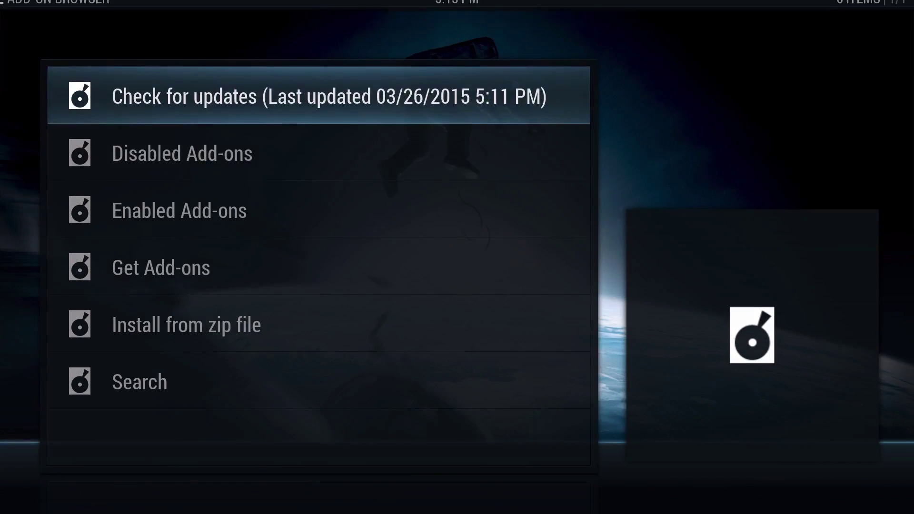
Step: Install XunityTalk_Repository.zip from the .xunitytalk source as a zip-file add-on
key(Down)
key(Down)
key(Down)
key(Down)
key(Return)
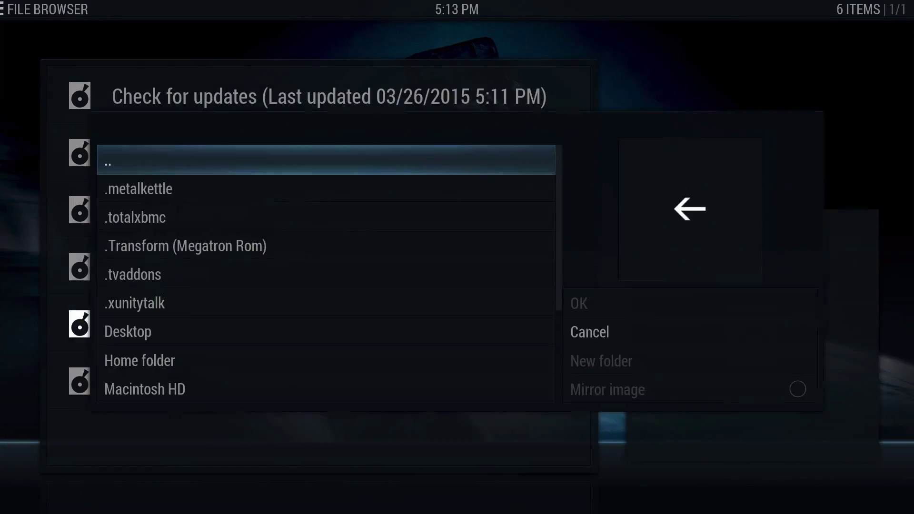
key(Down)
key(Down)
key(Down)
key(Down)
key(Down)
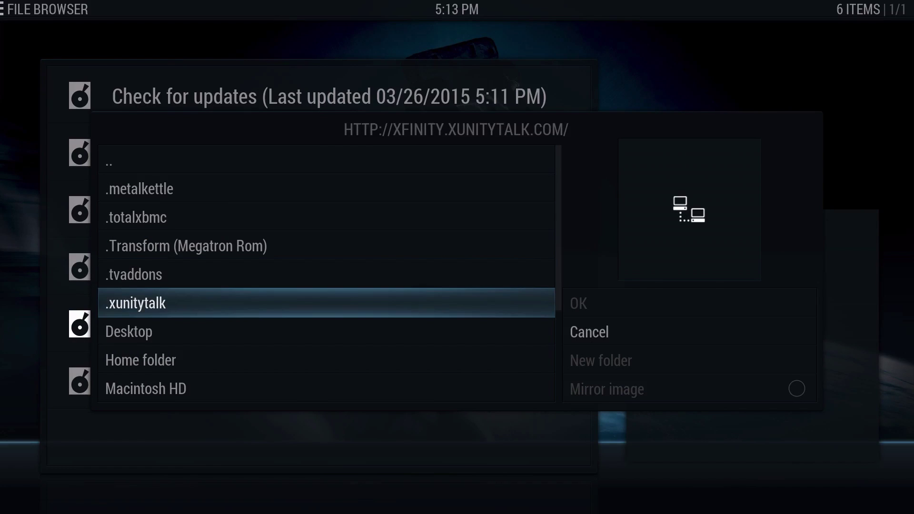
key(Return)
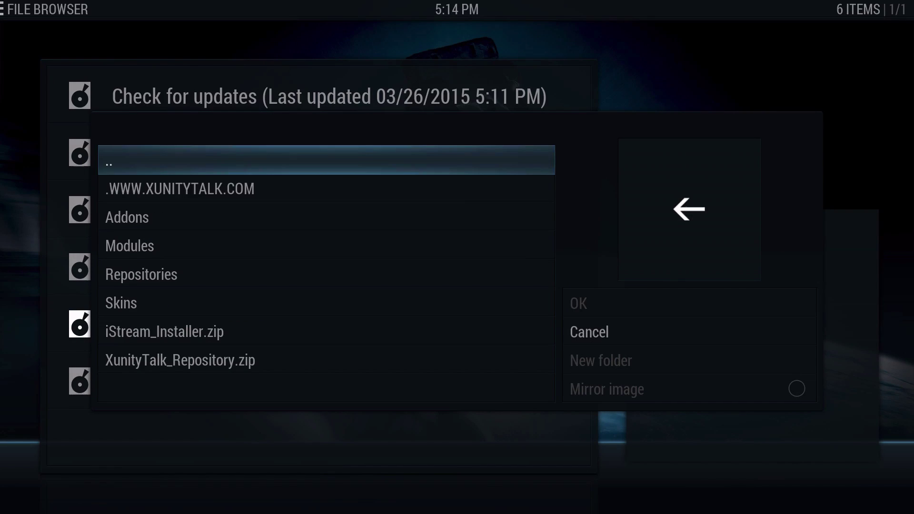
key(Up)
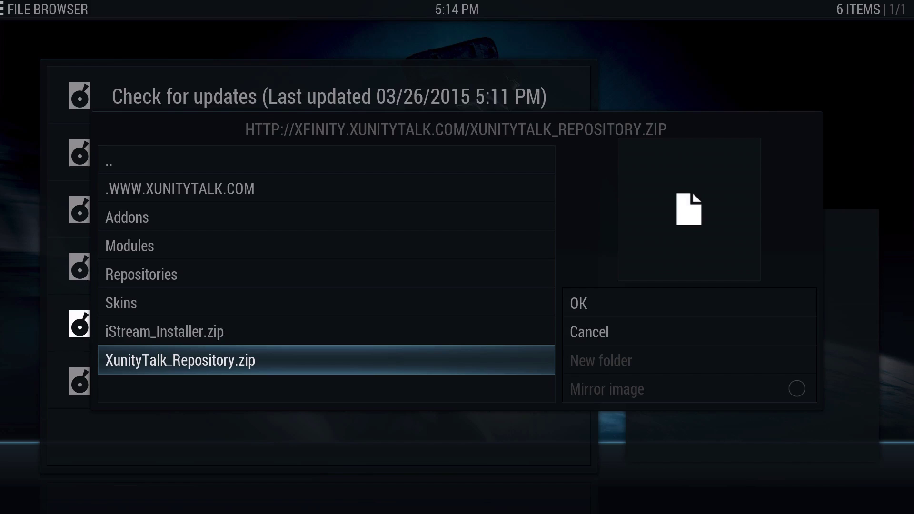
key(Return)
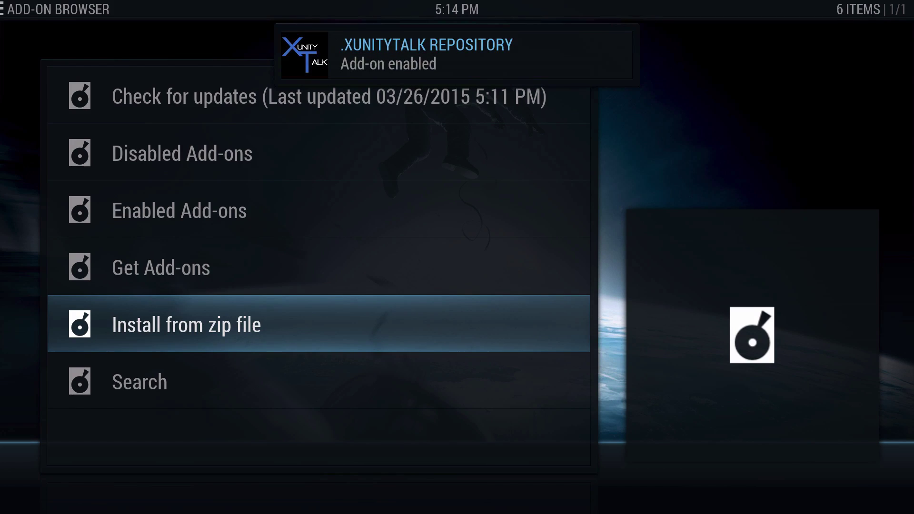
Step: Open the Program Add-ons category of the .XunityTalk Repository among the available add-ons
key(Up)
key(Return)
key(Down)
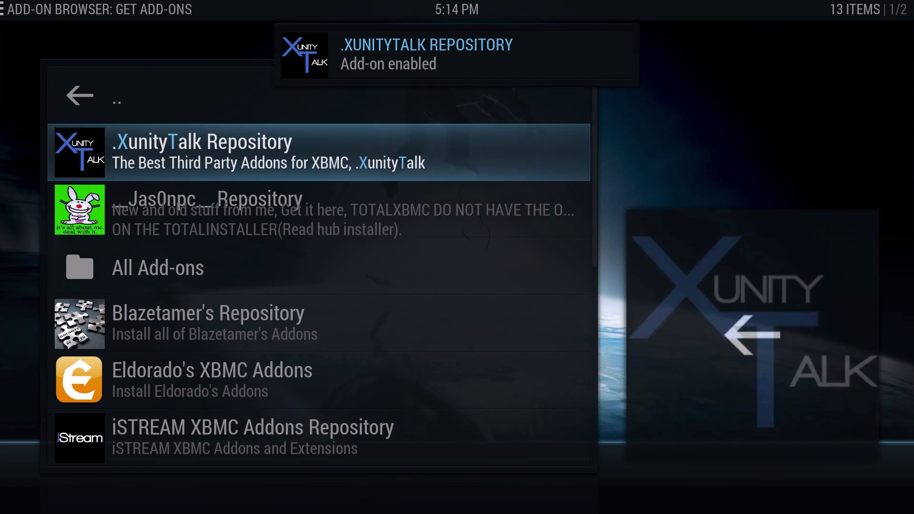
key(Return)
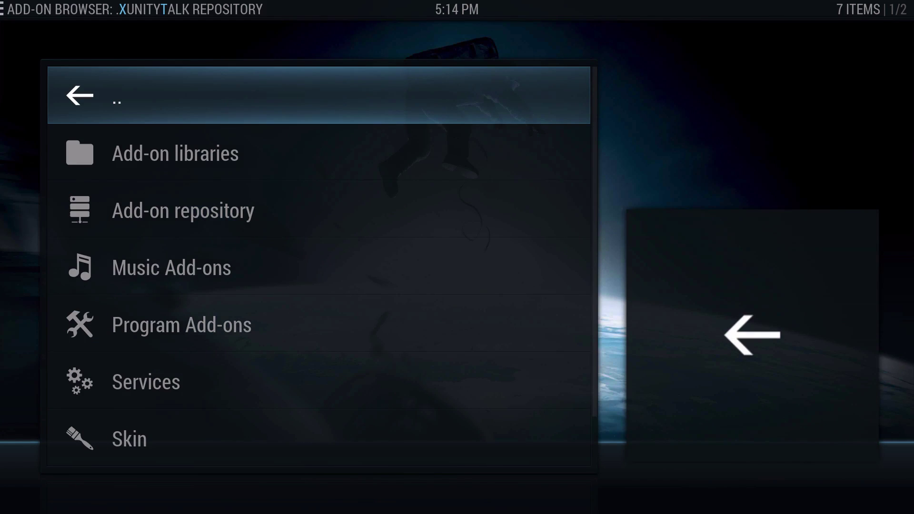
key(Down)
key(Down)
key(Down)
key(Down)
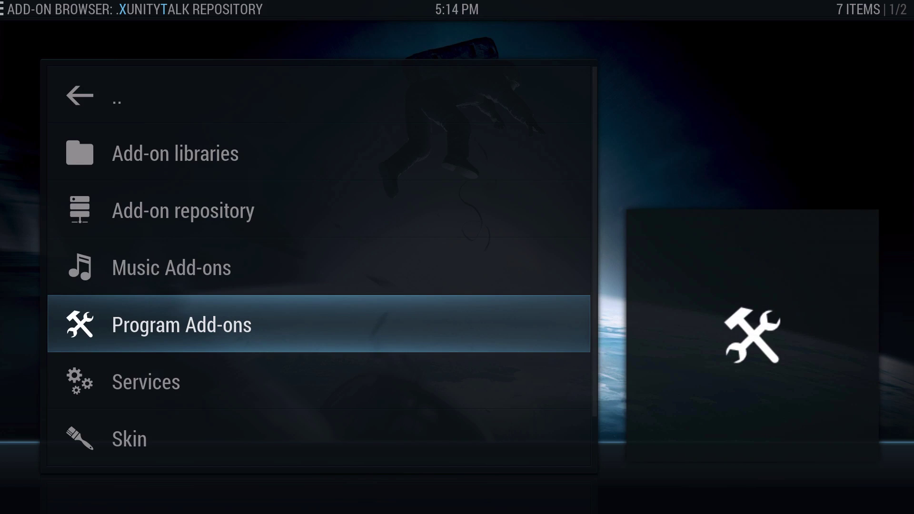
key(Return)
Step: Install the USB-SDCARD WIZARD add-on from the repository's program add-ons
key(Down)
key(Down)
key(Down)
key(Down)
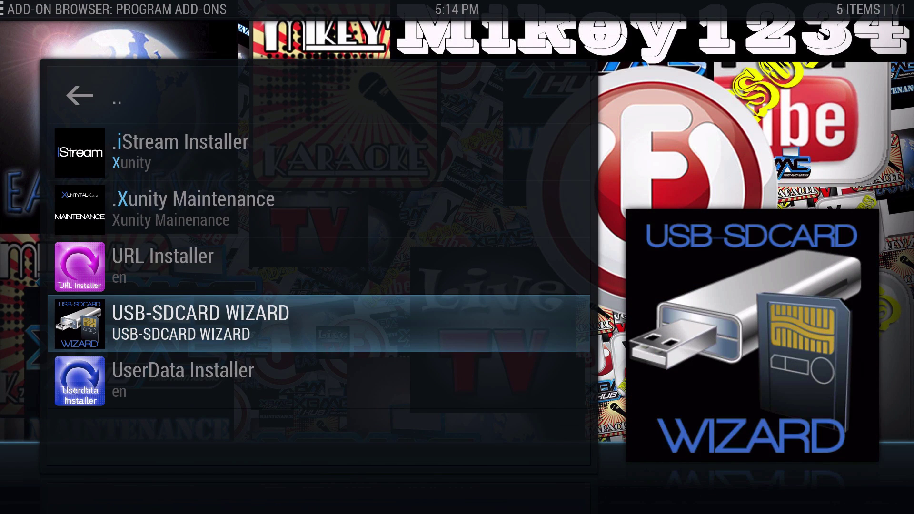
key(Return)
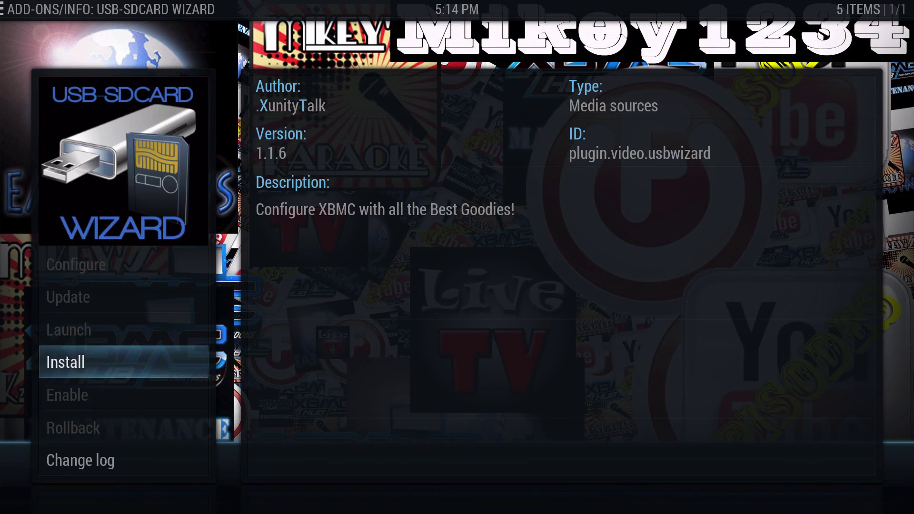
key(Return)
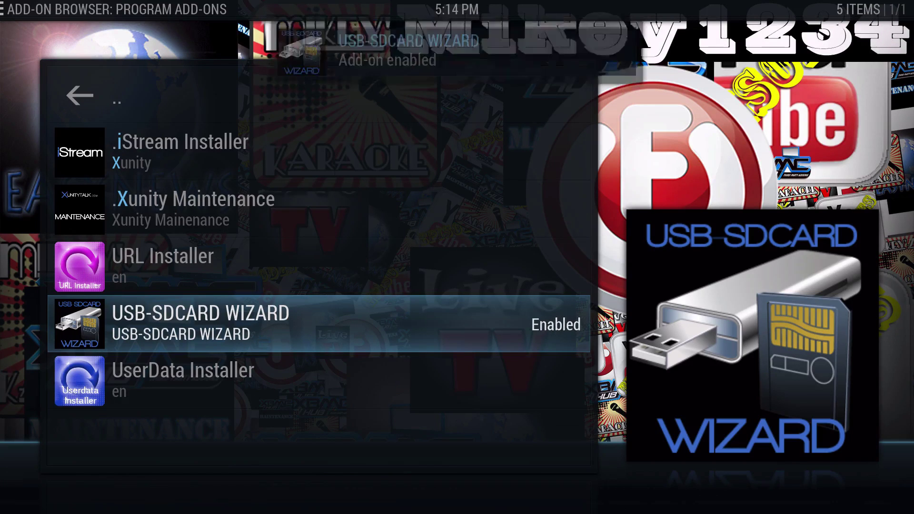
Step: Leave the add-on browser and open Programs under the Apps section of the home screen
key(BackSpace)
key(BackSpace)
key(BackSpace)
key(BackSpace)
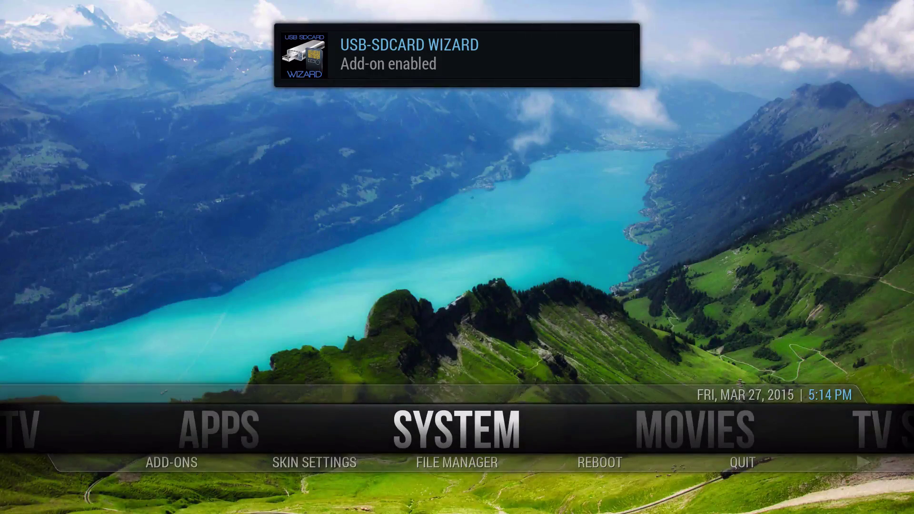
key(Left)
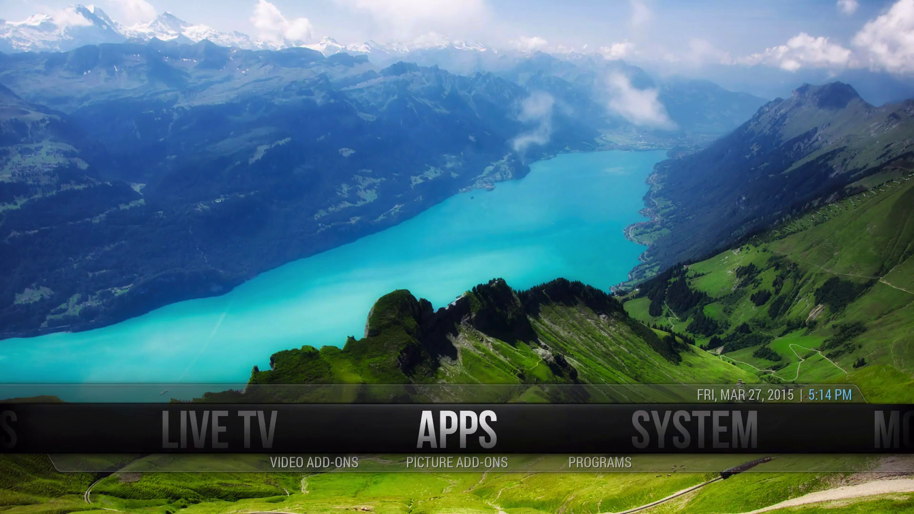
key(Down)
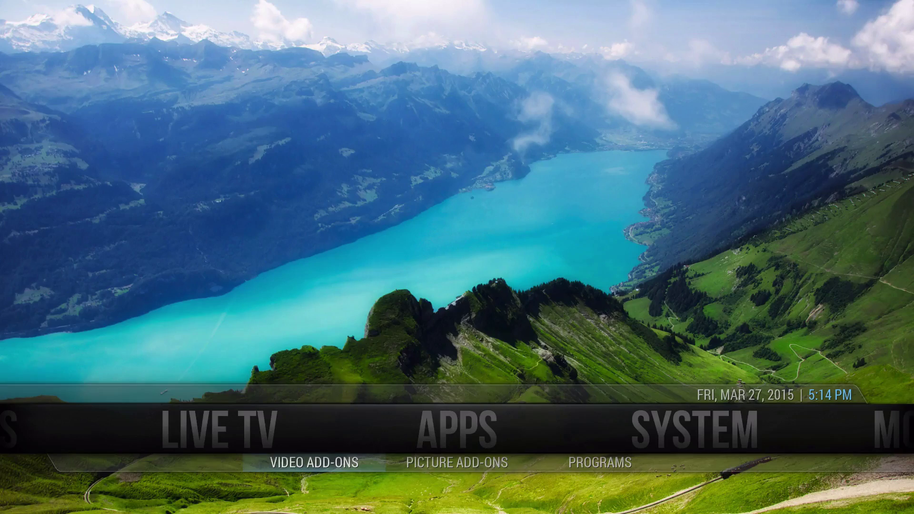
key(Right)
key(Up)
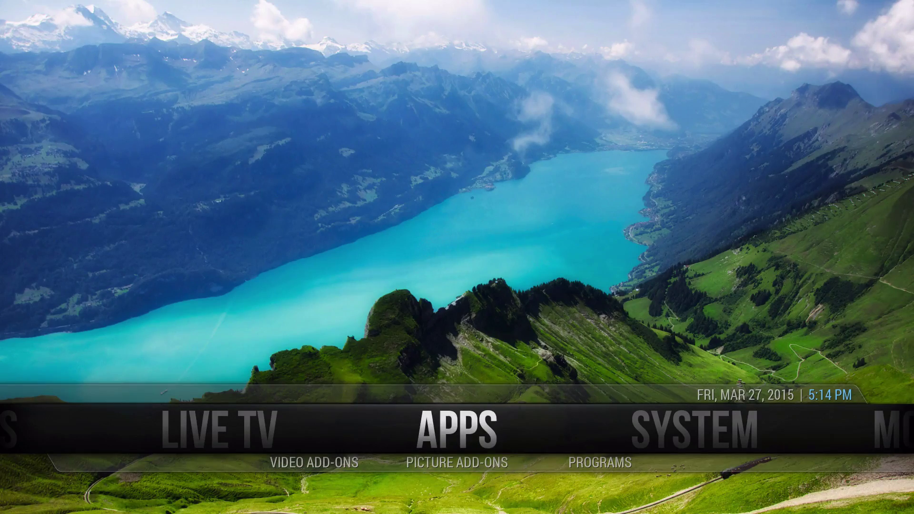
key(Down)
key(Left)
key(Right)
key(Right)
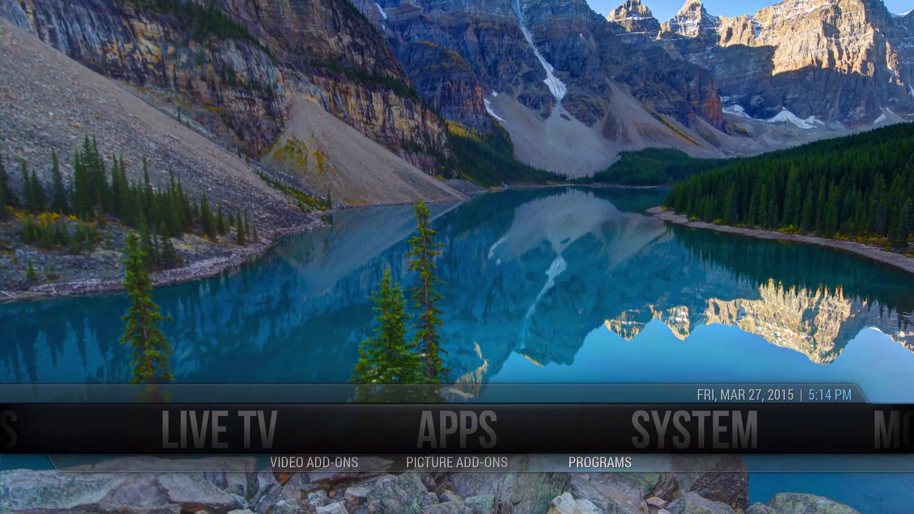
key(Return)
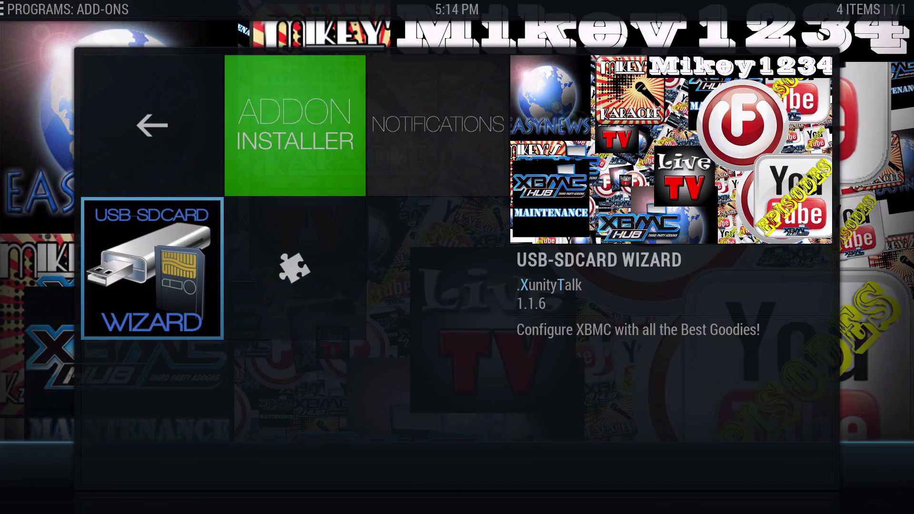
Step: Launch USB-SDCARD WIZARD, agree to set the storage path, and open the folder browser for the USB/SDCARD destination
key(Return)
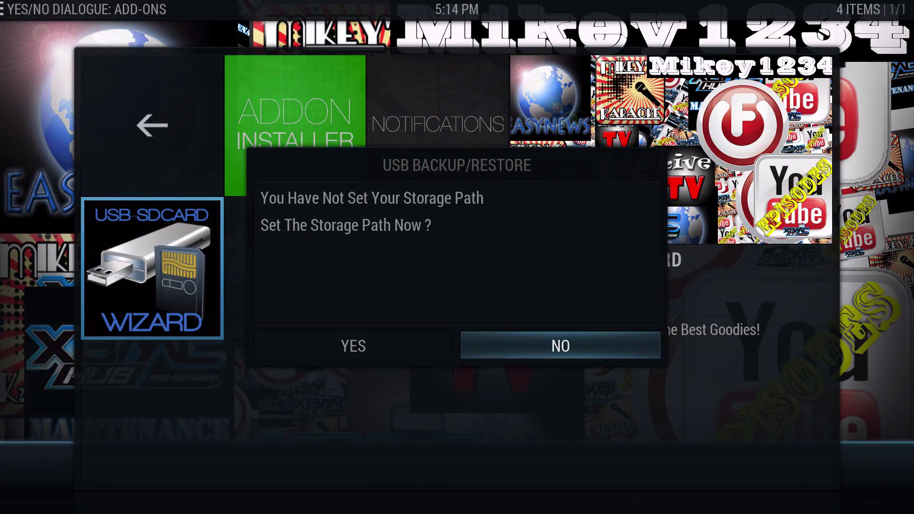
key(Left)
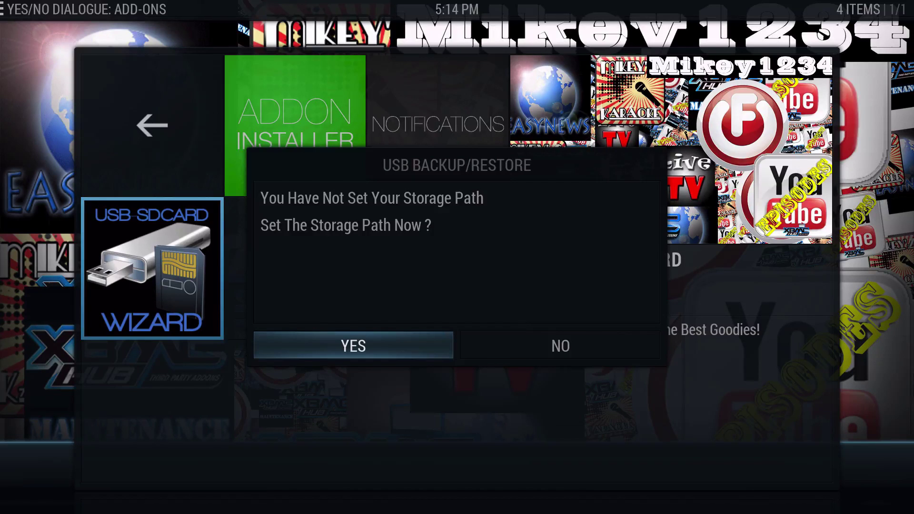
key(Right)
key(Left)
key(Return)
key(Right)
key(Return)
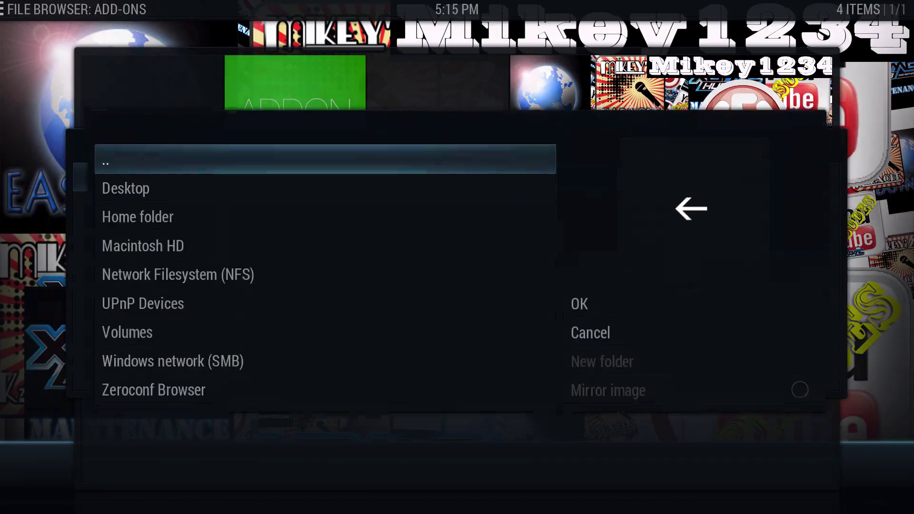
Step: Check the contents of the Desktop folder and review the other storage locations available as a destination
key(Down)
key(Return)
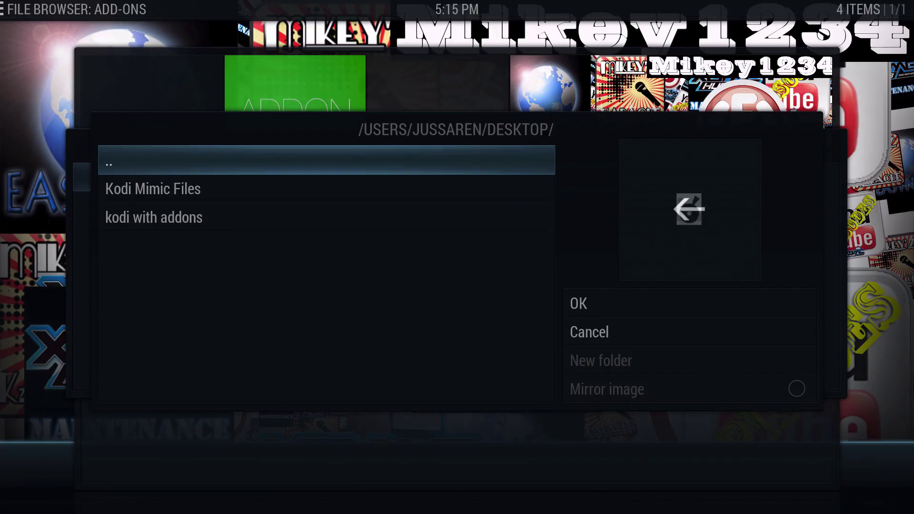
key(Right)
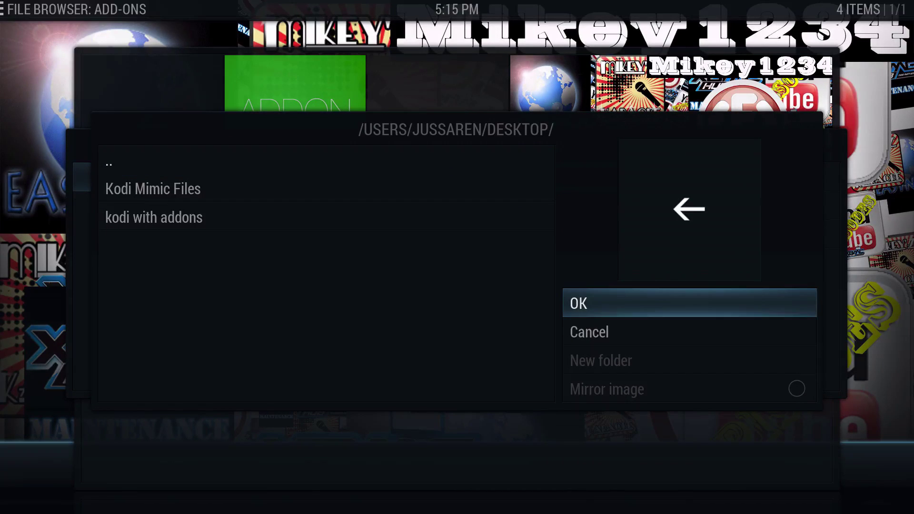
key(Left)
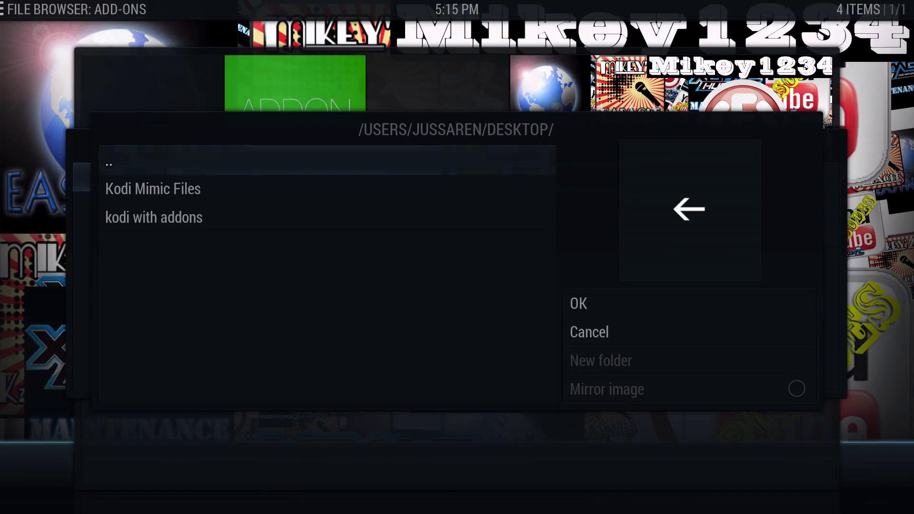
key(Return)
key(Down)
key(Down)
key(Down)
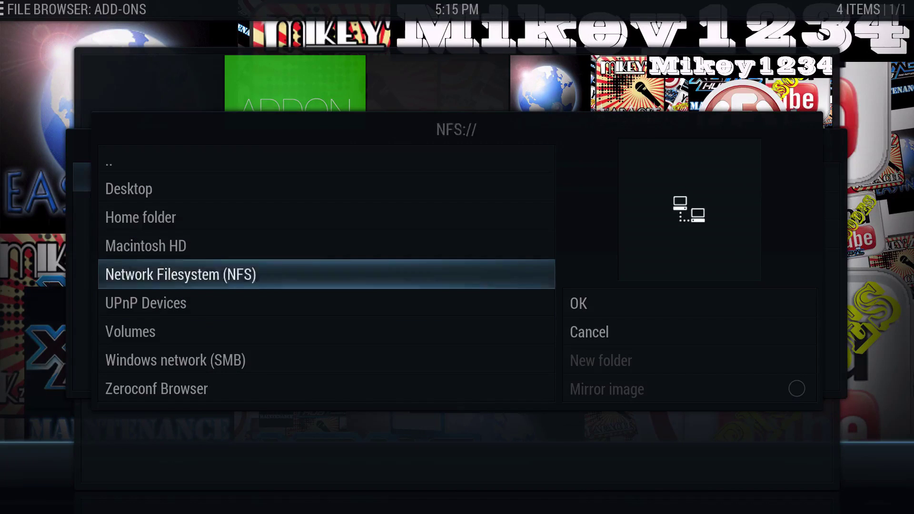
Step: Choose the Desktop folder as the USB/SDCARD destination and save the wizard's settings
key(Up)
key(Up)
key(Up)
key(Return)
key(Right)
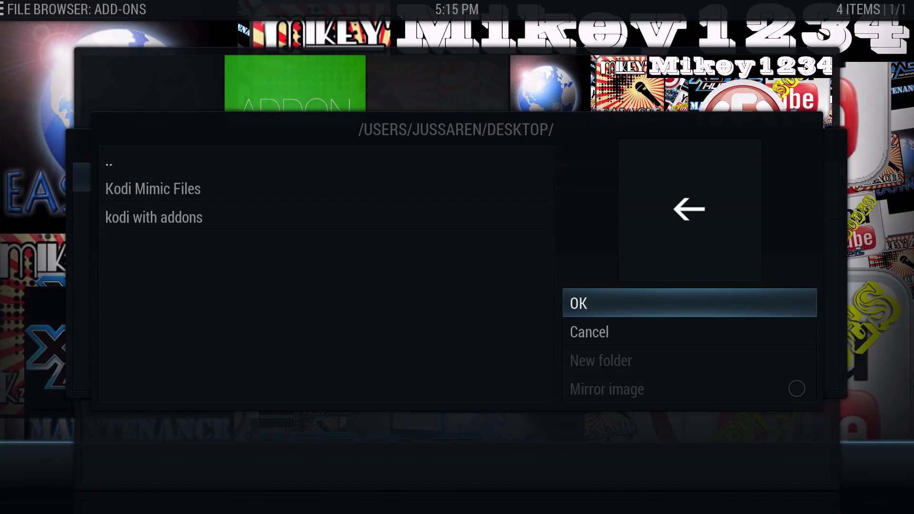
key(Return)
key(Right)
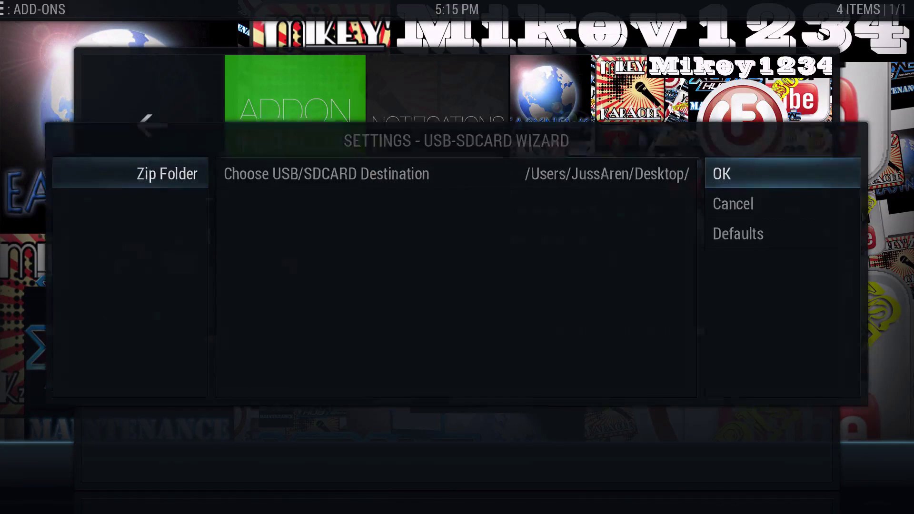
key(Return)
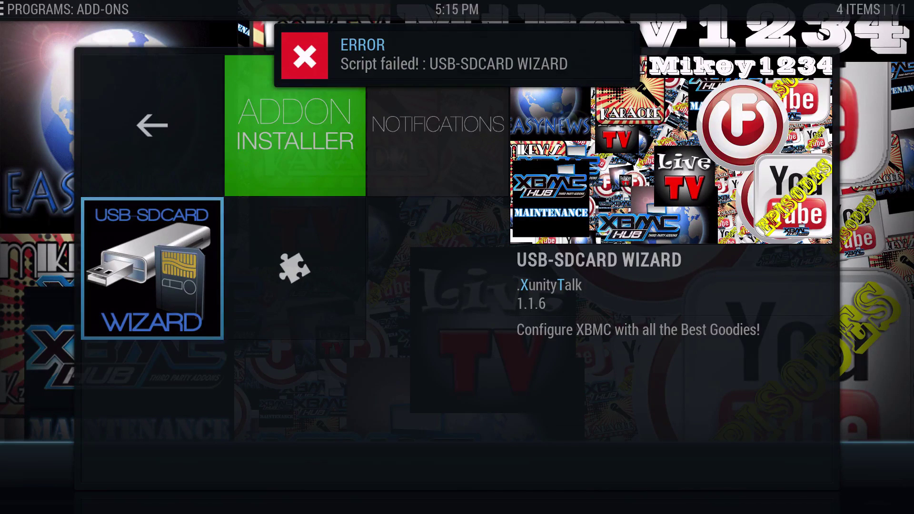
Step: Relaunch USB-SDCARD WIZARD and open its Backup options
key(Up)
key(Down)
key(Return)
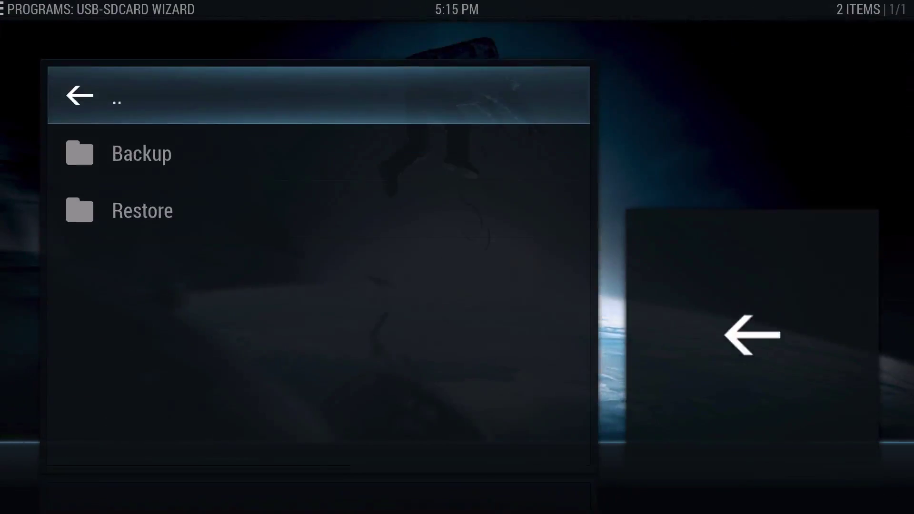
key(Down)
key(Down)
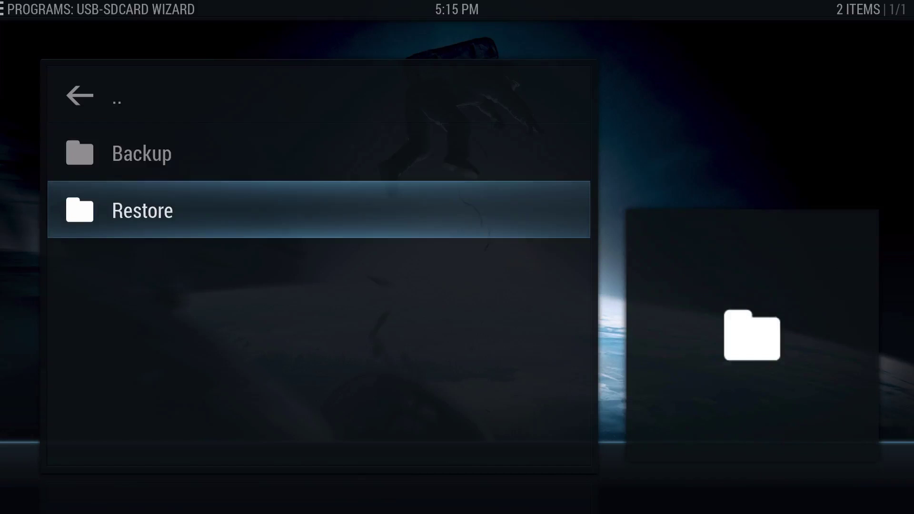
key(Up)
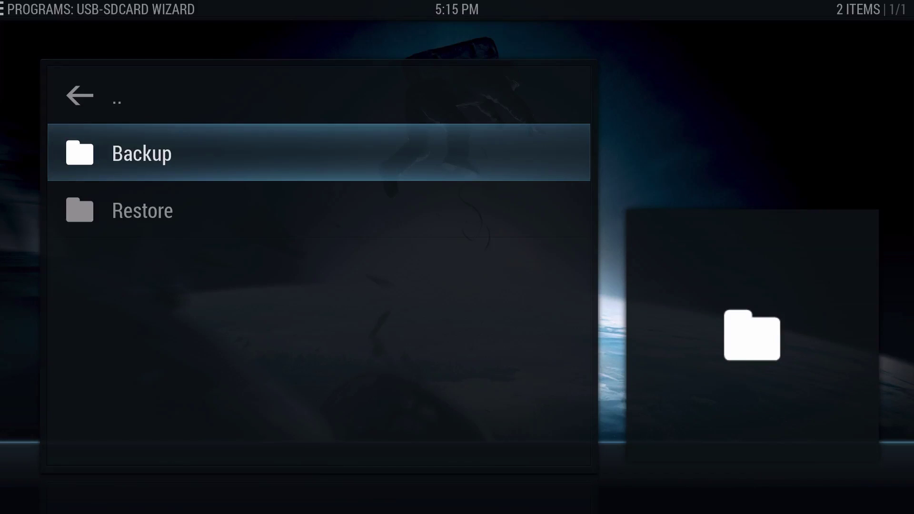
key(Up)
key(Down)
key(Return)
Step: Review the available backup types, from FULL BACKUP to Backup RssFeeds.xml
key(Down)
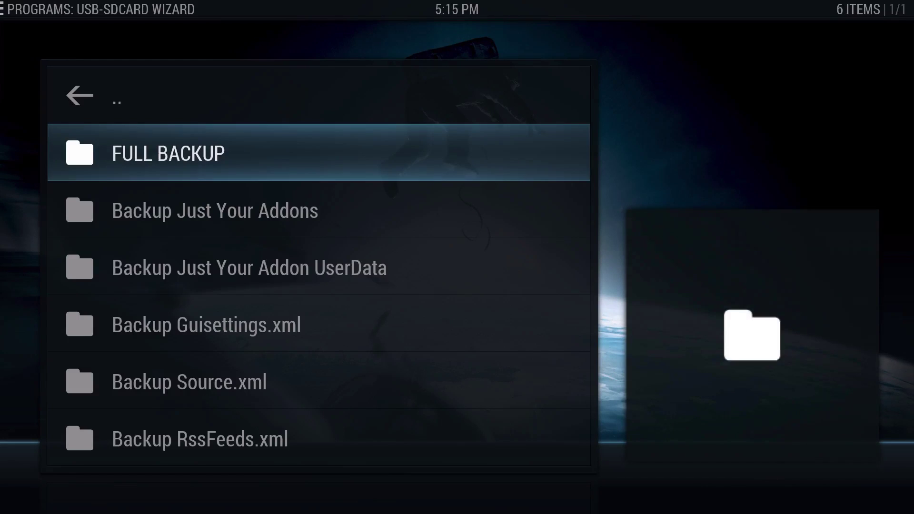
key(Down)
key(Down)
key(Down)
key(Down)
key(Down)
key(Down)
key(Down)
key(Up)
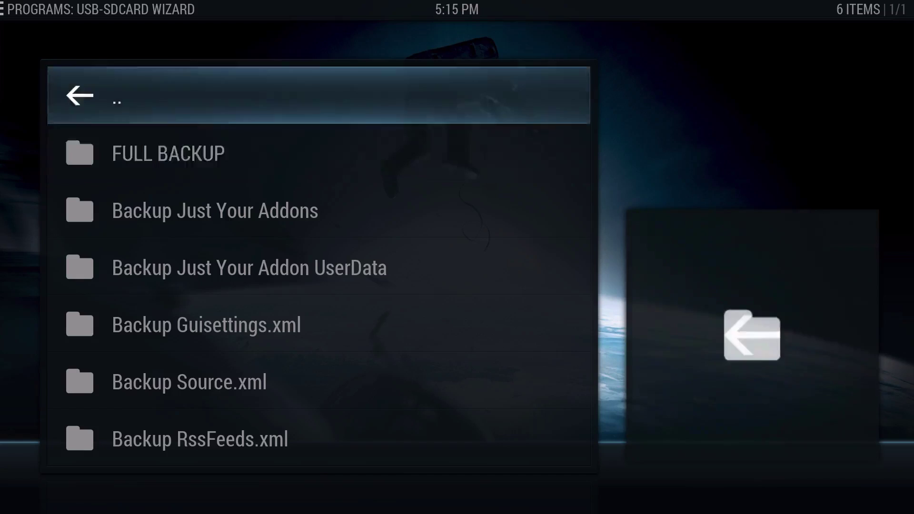
key(Up)
key(Up)
key(Up)
key(Up)
key(Up)
key(Up)
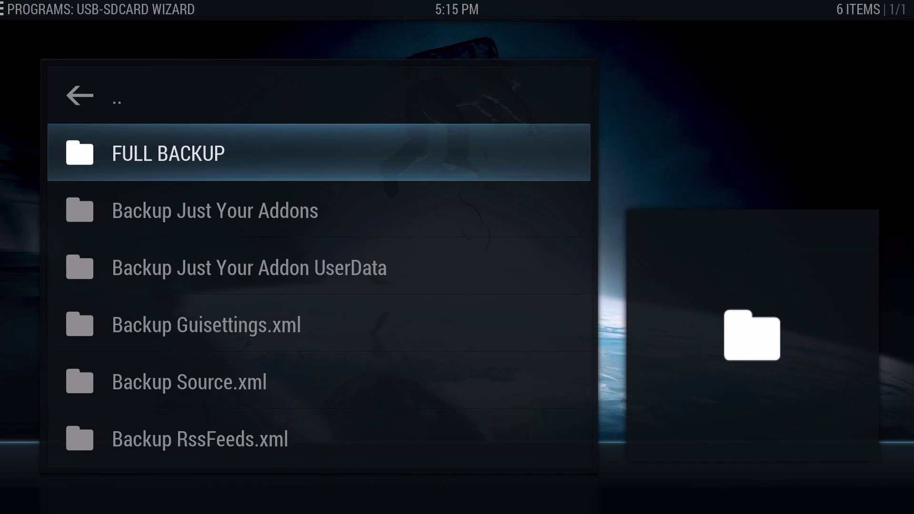
key(Up)
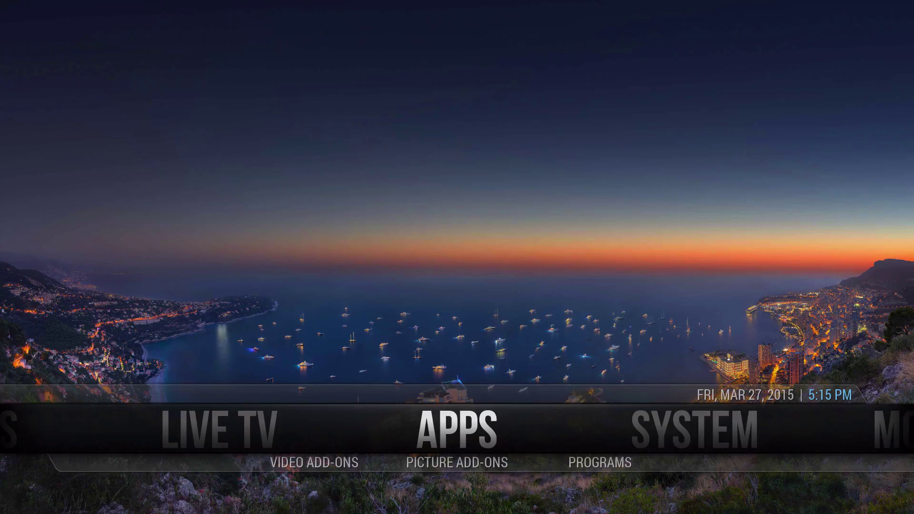
Step: Open the installed program add-ons from the Apps section of the home screen
key(Down)
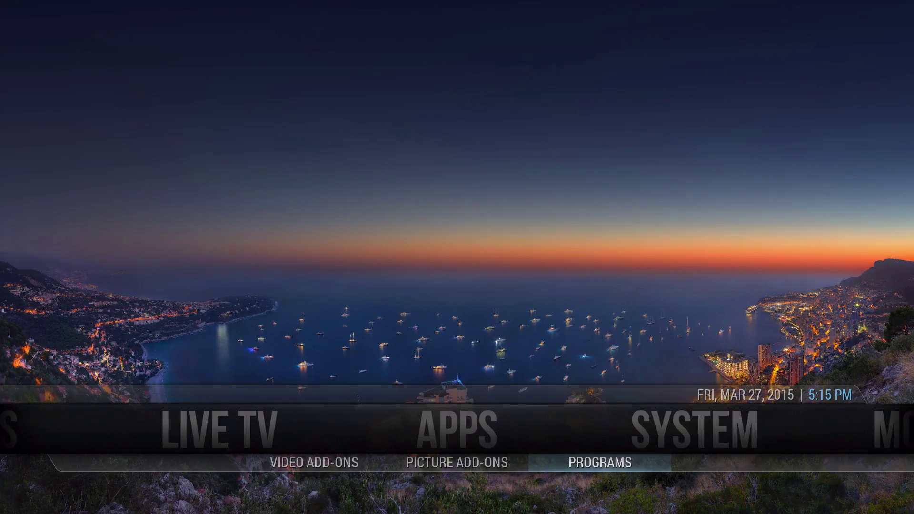
key(Left)
key(Left)
key(Right)
key(Right)
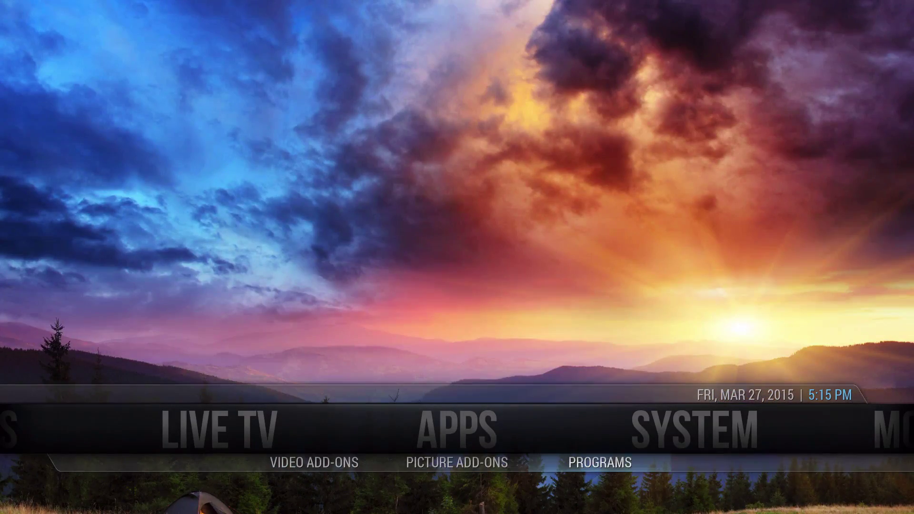
key(Return)
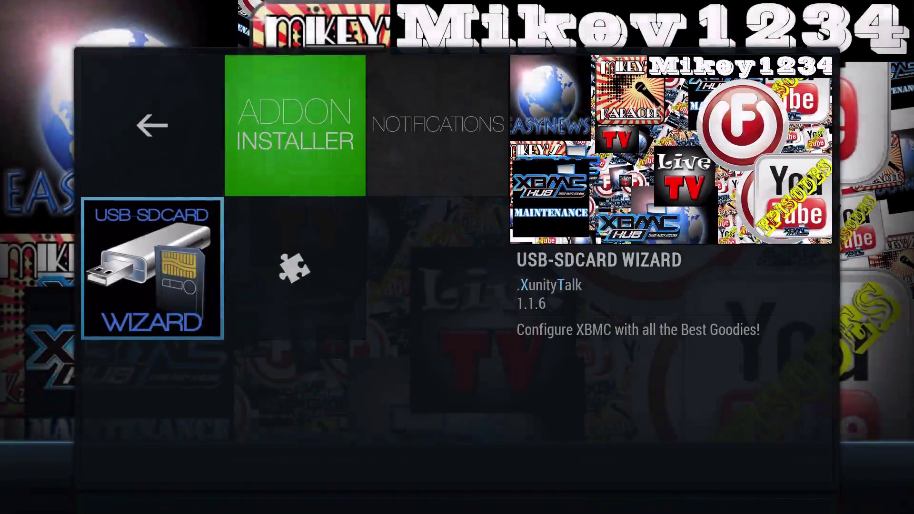
Step: Launch USB-SDCARD WIZARD and start a FULL BACKUP from its Backup options
key(Down)
key(Return)
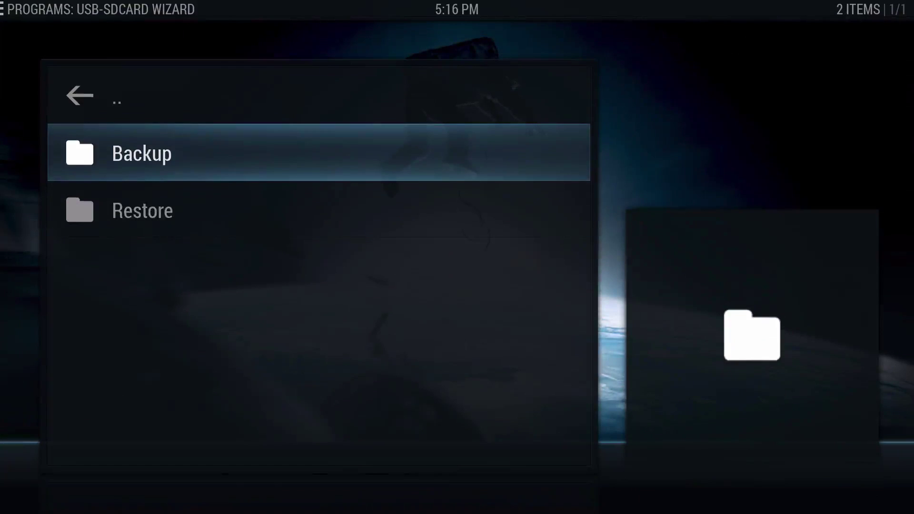
key(Return)
key(Down)
key(Return)
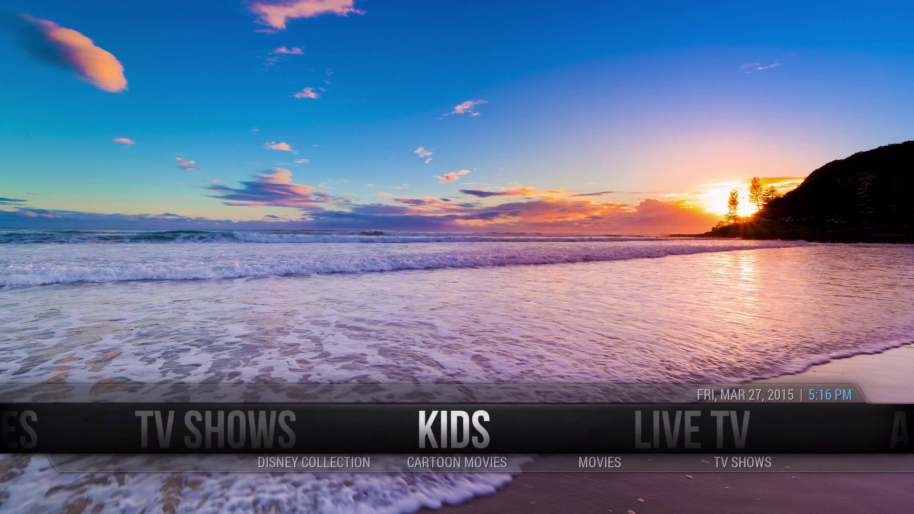
Step: Look over the home screen sections from TV Shows to Apps, including the Apps submenu's add-on and program entries
key(Right)
key(Right)
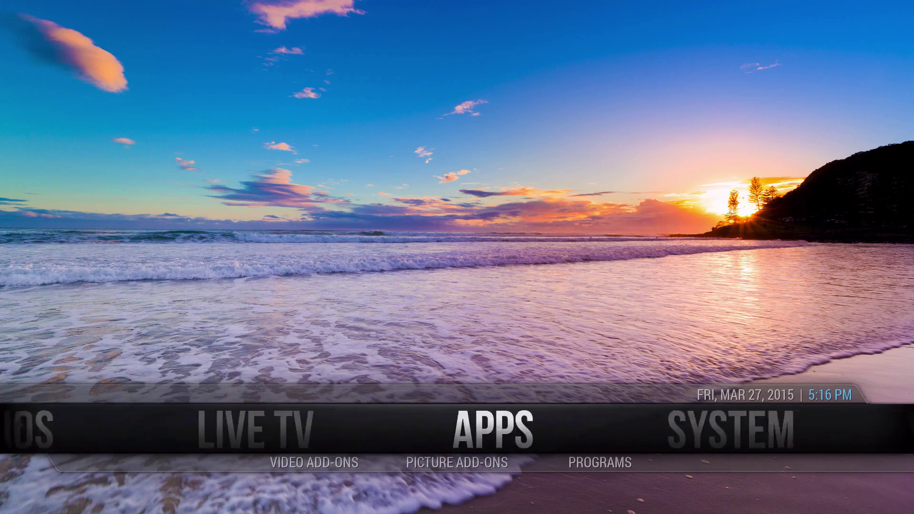
key(Down)
key(Left)
key(Left)
key(Right)
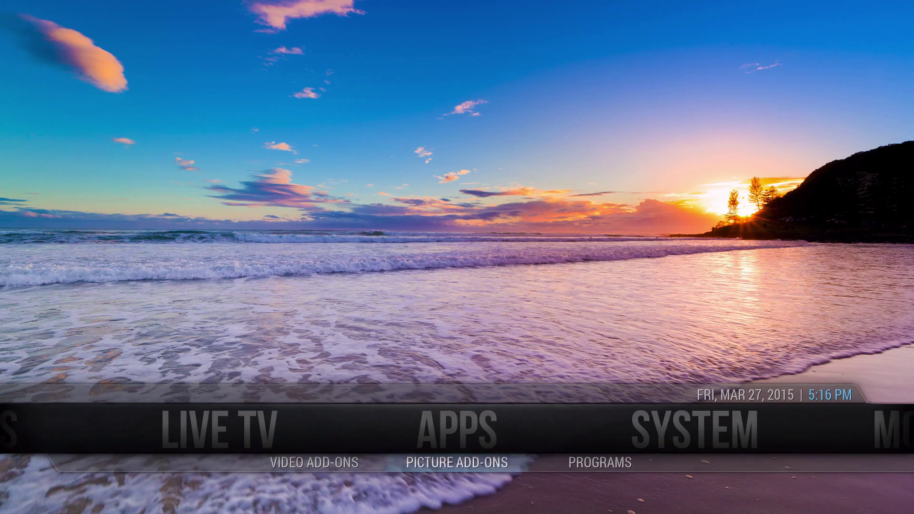
key(Right)
key(Up)
key(Down)
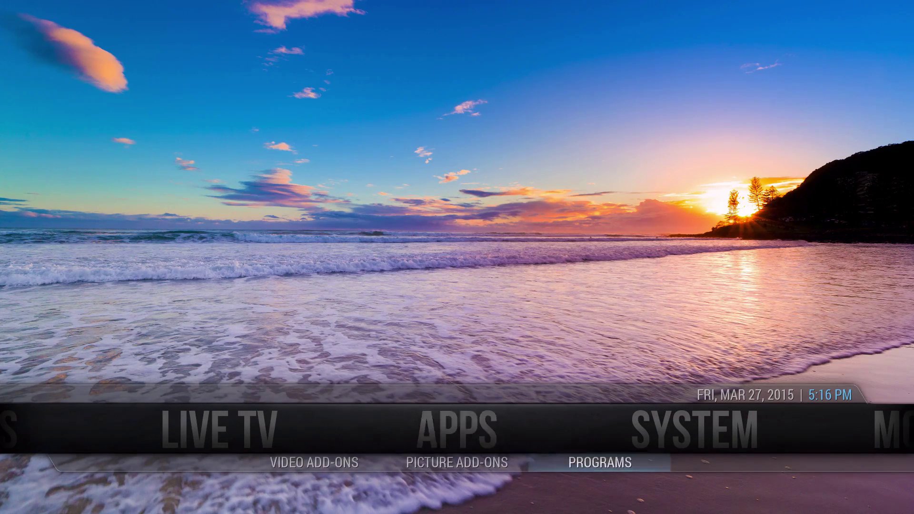
key(Up)
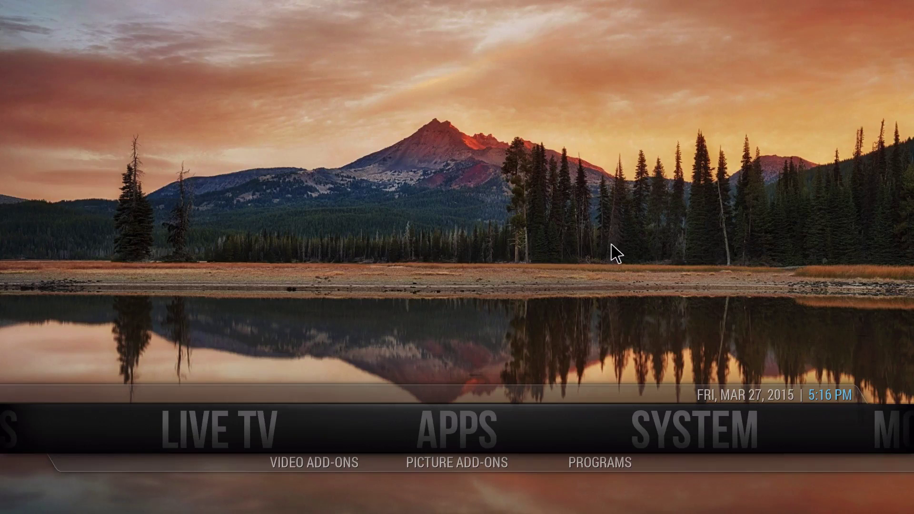
key(Left)
key(Left)
key(Left)
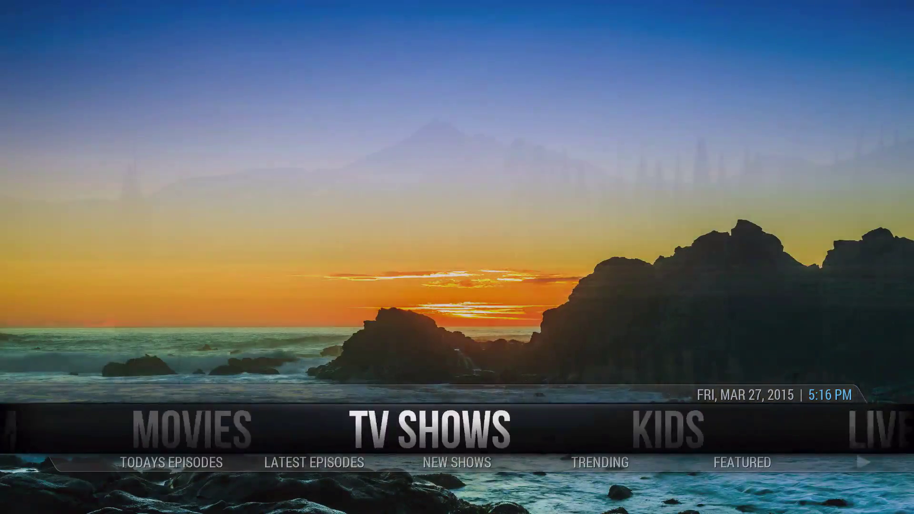
key(Right)
key(Right)
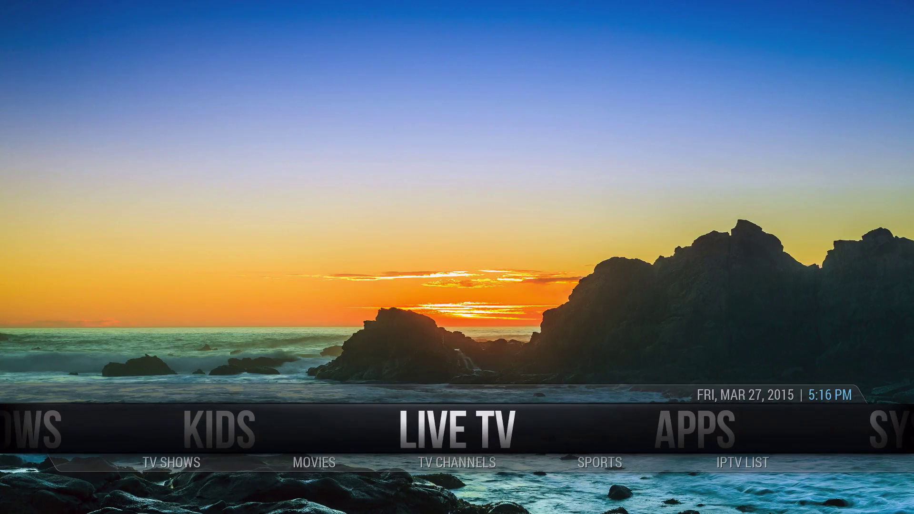
Step: Open the skin settings from the System section and enter the page for customizing the home menu items
key(Right)
key(Right)
key(Down)
key(Left)
key(Left)
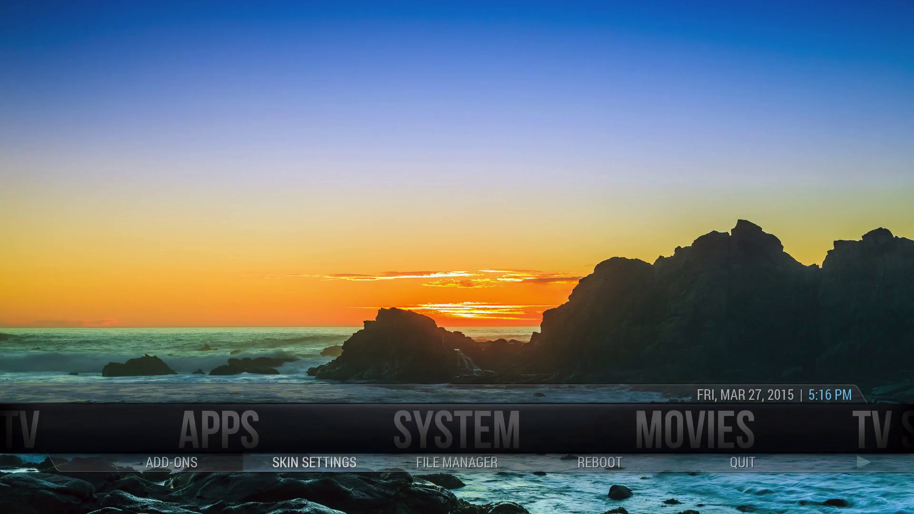
key(Return)
key(Right)
key(Return)
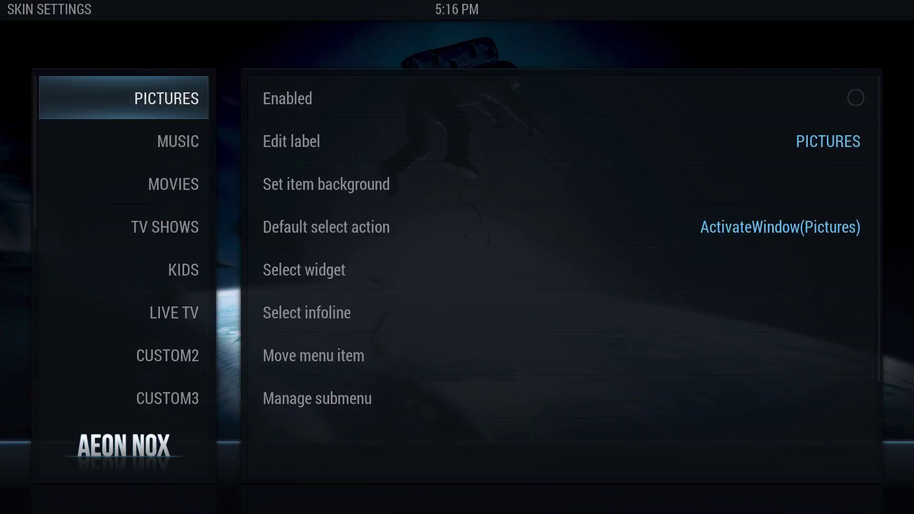
Step: Examine the Set item background option for the MOVIES menu item, then return to the home screen
key(Down)
key(Down)
key(Right)
key(Down)
key(Down)
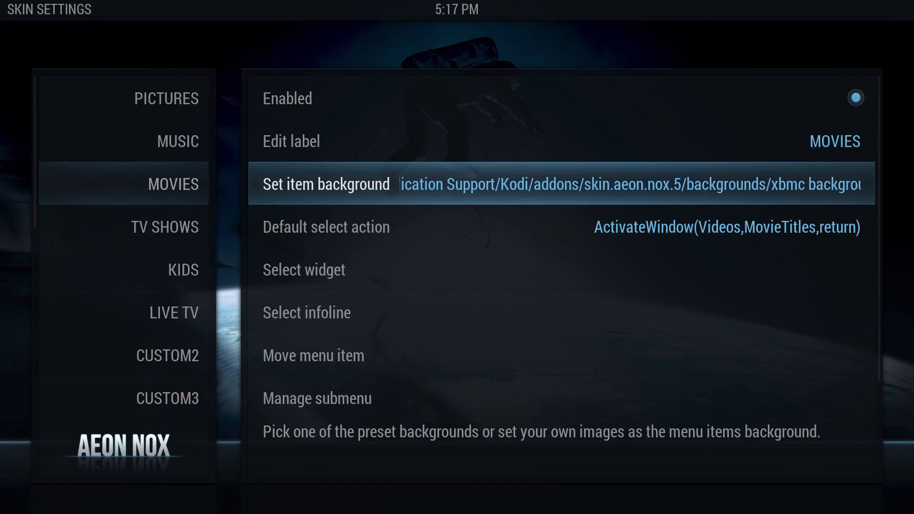
key(Escape)
key(Escape)
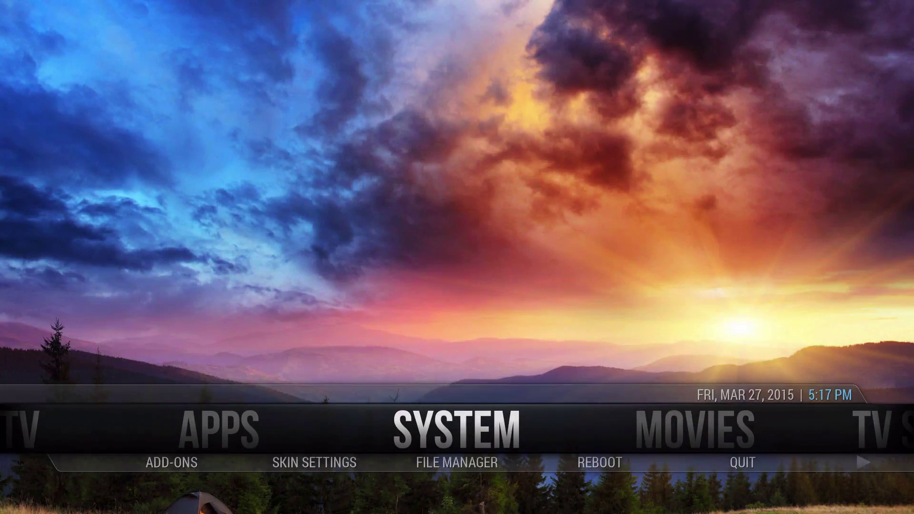
Step: Open the installed program add-ons through Programs in the Apps section
key(Left)
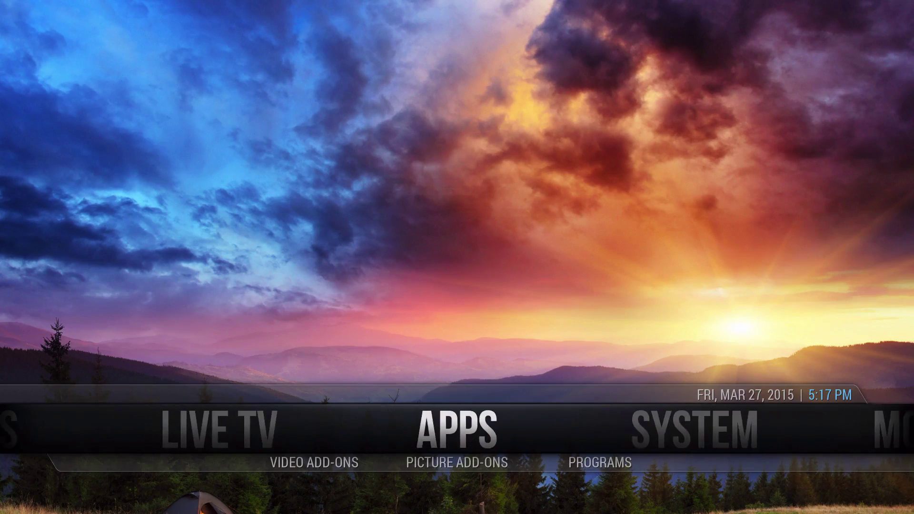
key(Down)
key(Right)
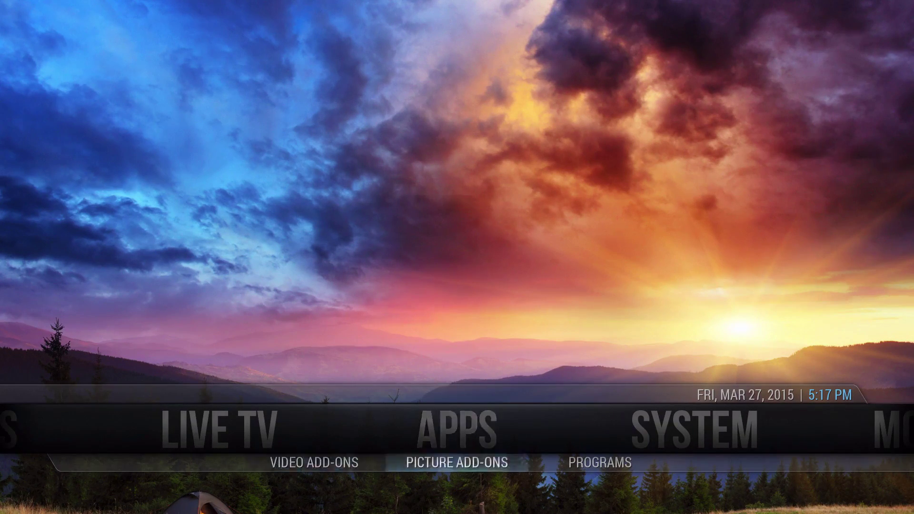
key(Right)
key(Return)
key(Up)
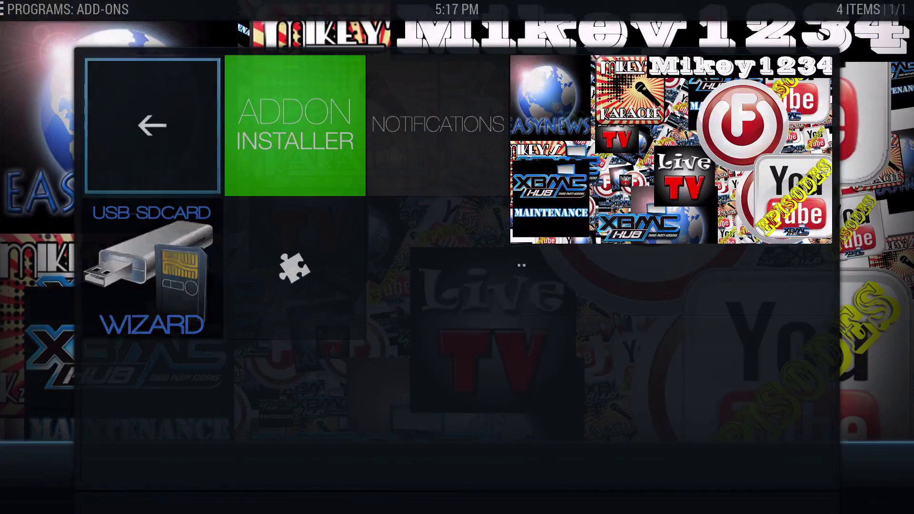
Step: Launch USB-SDCARD WIZARD, open its restore options and highlight FULL RESTORE
key(Down)
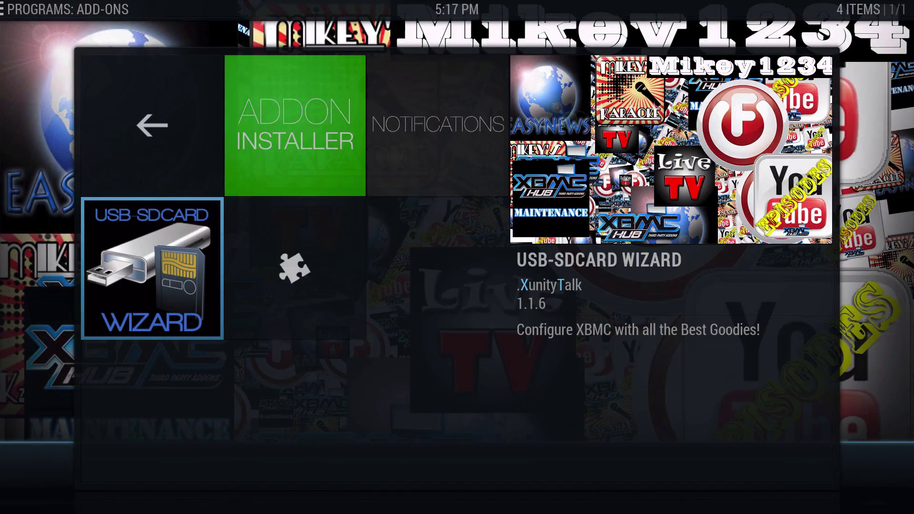
key(Return)
key(Down)
key(Return)
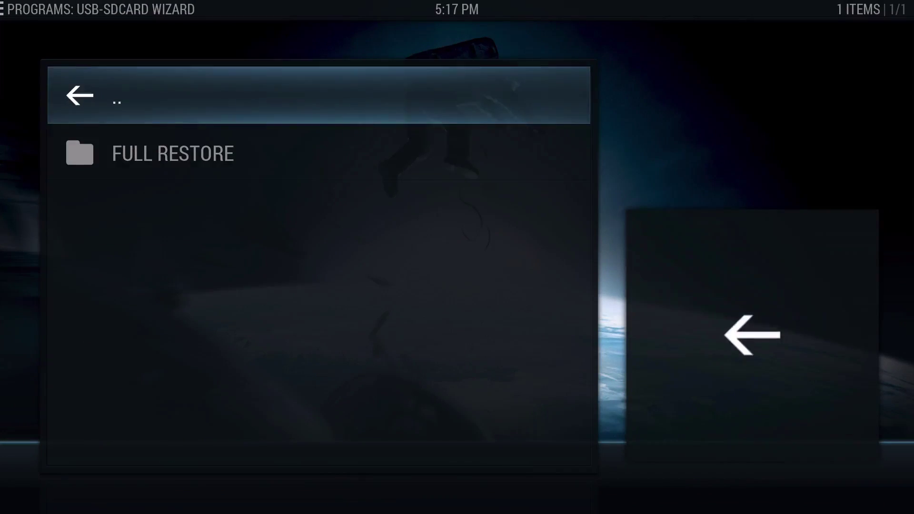
key(Down)
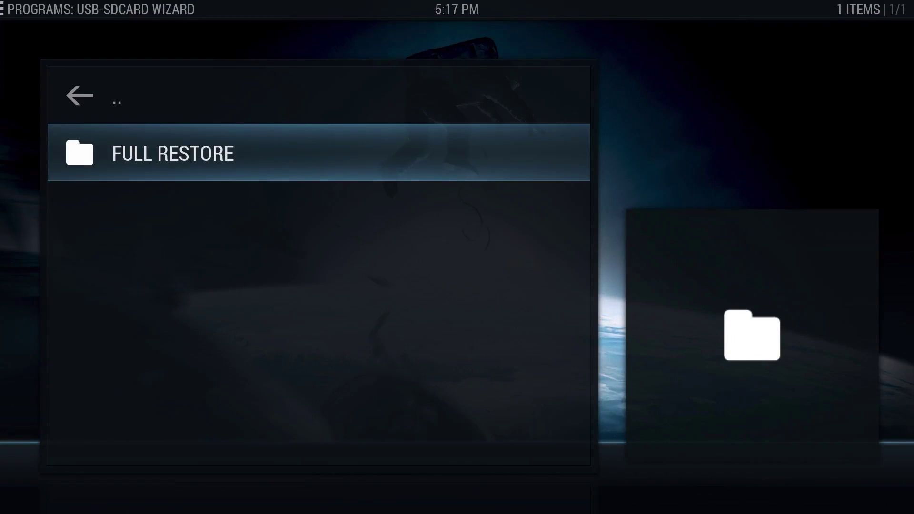
Step: Leave the wizard without restoring, return to the Apps section of the home screen and switch to ScreenFlow
key(Escape)
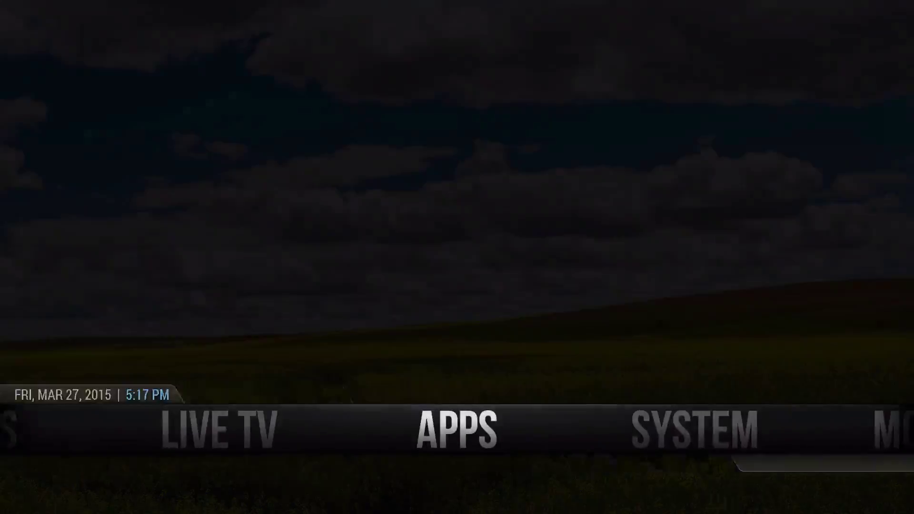
key(Down)
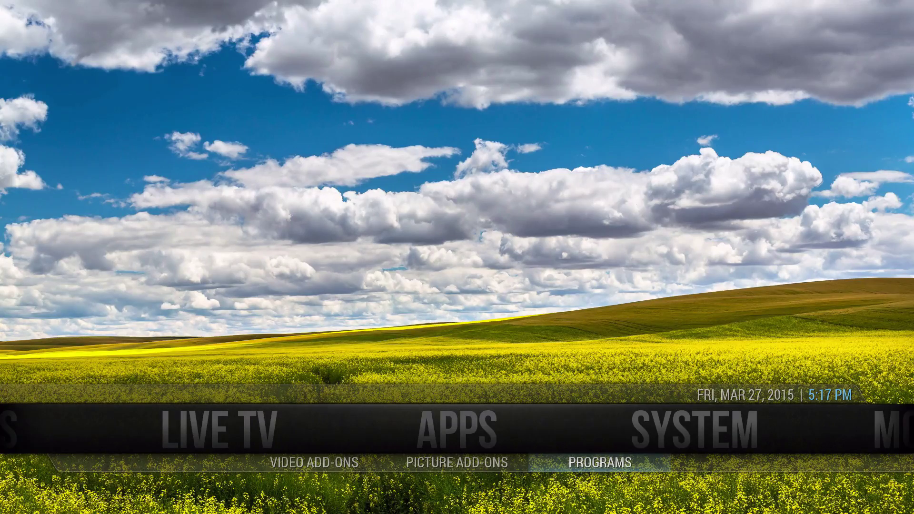
key(Up)
key(super+Tab)
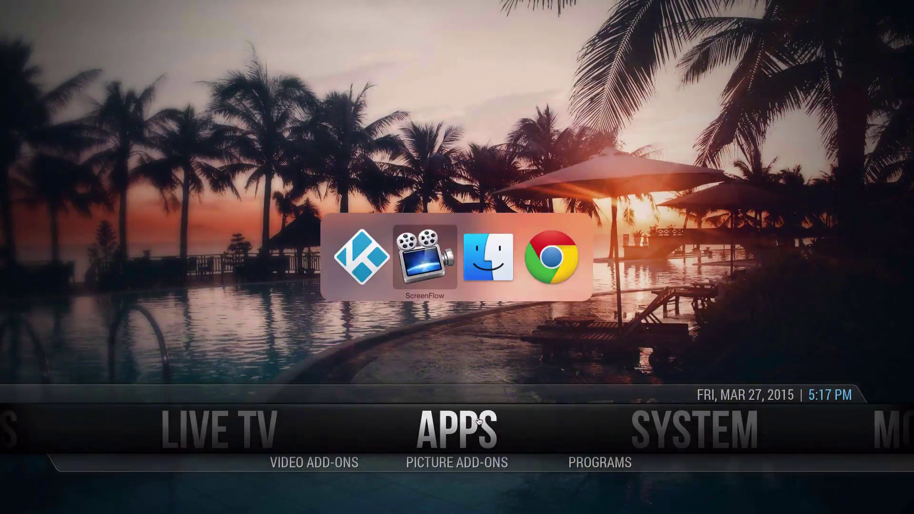